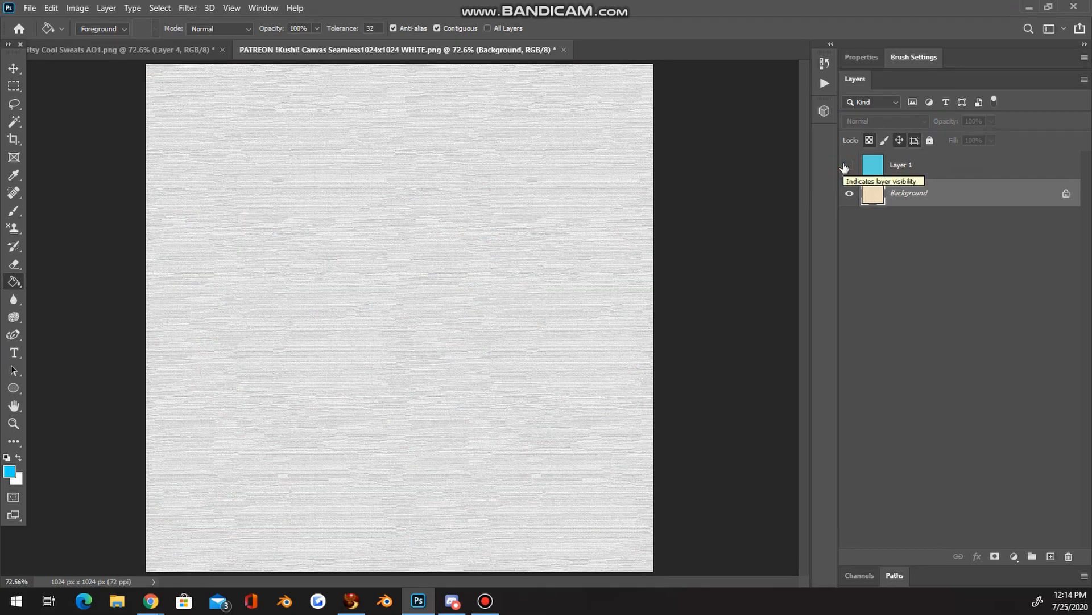
Show the blue Layer 1 over the canvas texture and define the image as a pattern named "Bright Blue"
click(846, 166)
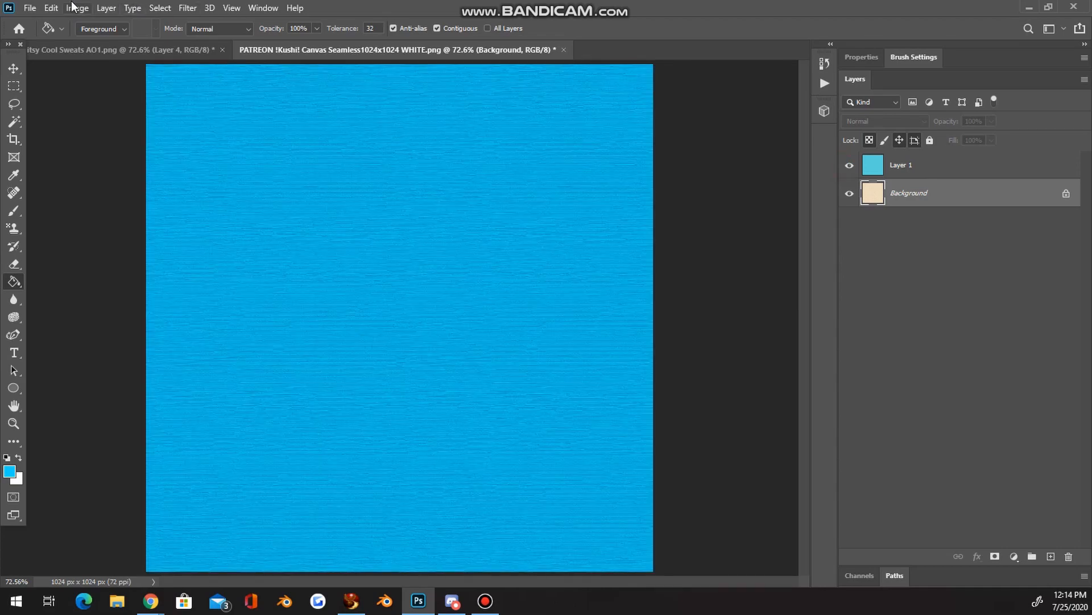
click(51, 8)
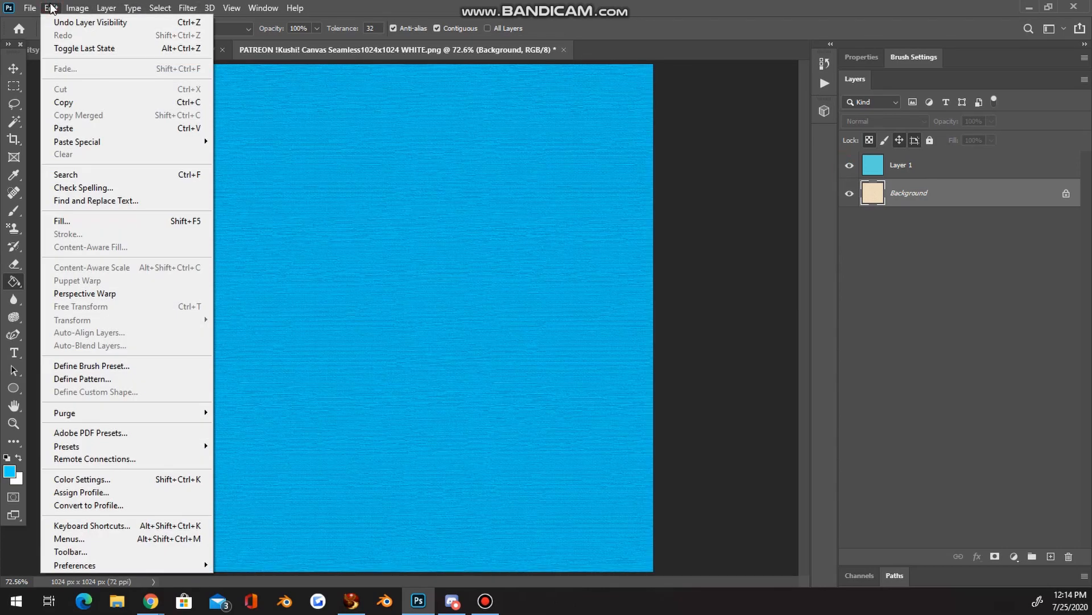
click(153, 378)
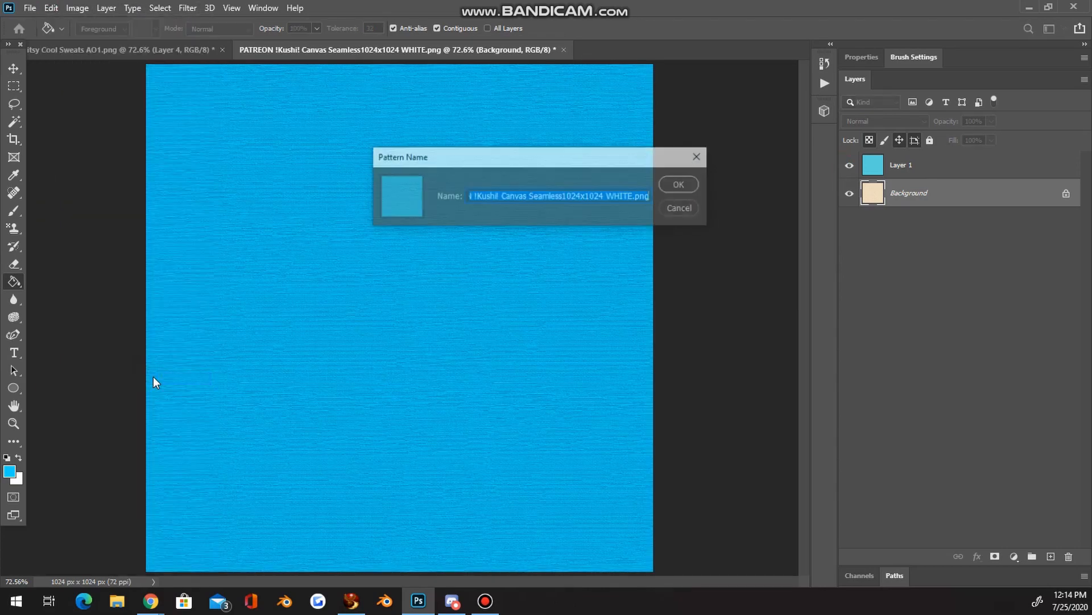
text(Bright Blue)
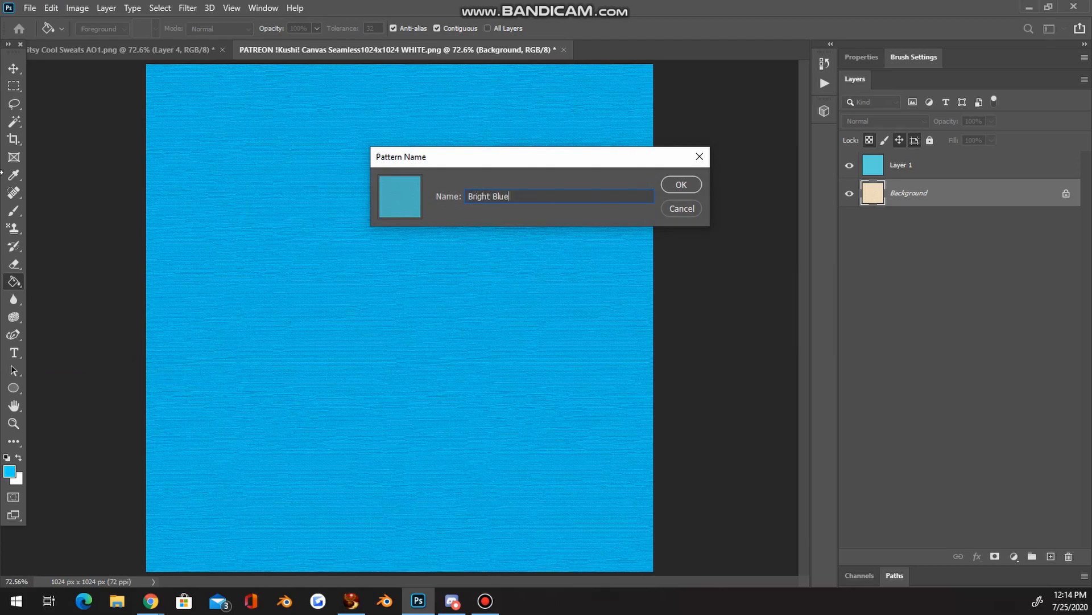
key(Return)
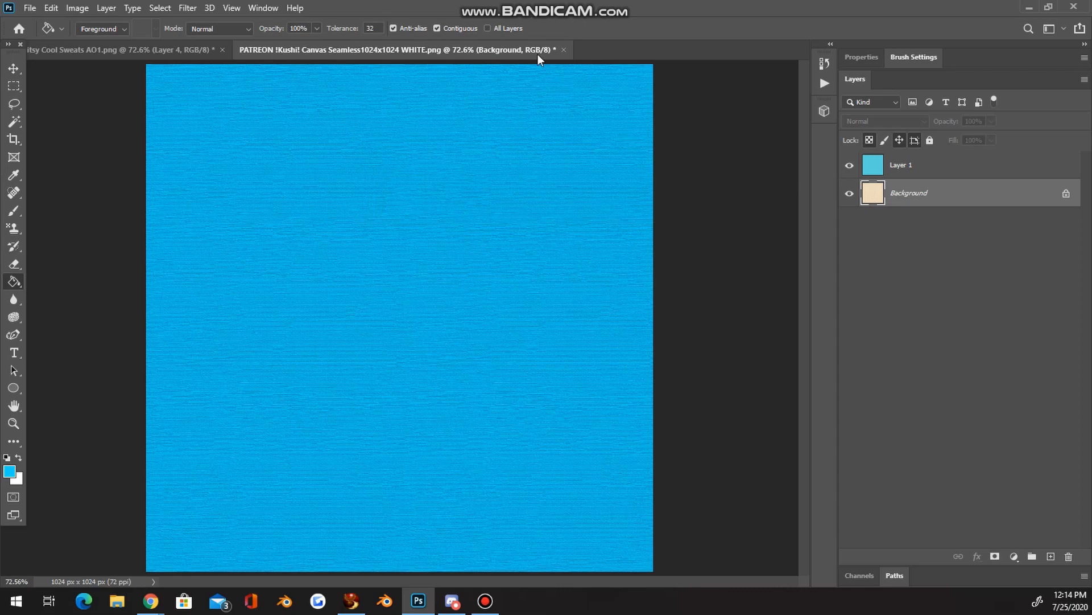
Add a Pattern Overlay with the Bright Blue pattern to Layer 4 in the Cool Sweats document and apply it
click(96, 51)
click(889, 365)
right_click(948, 331)
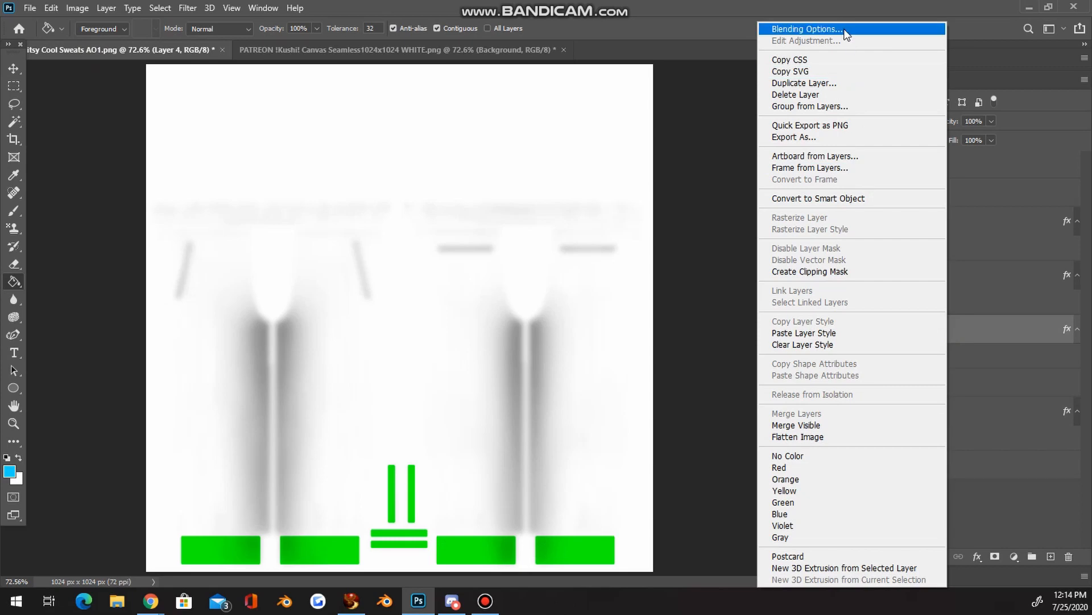
click(808, 29)
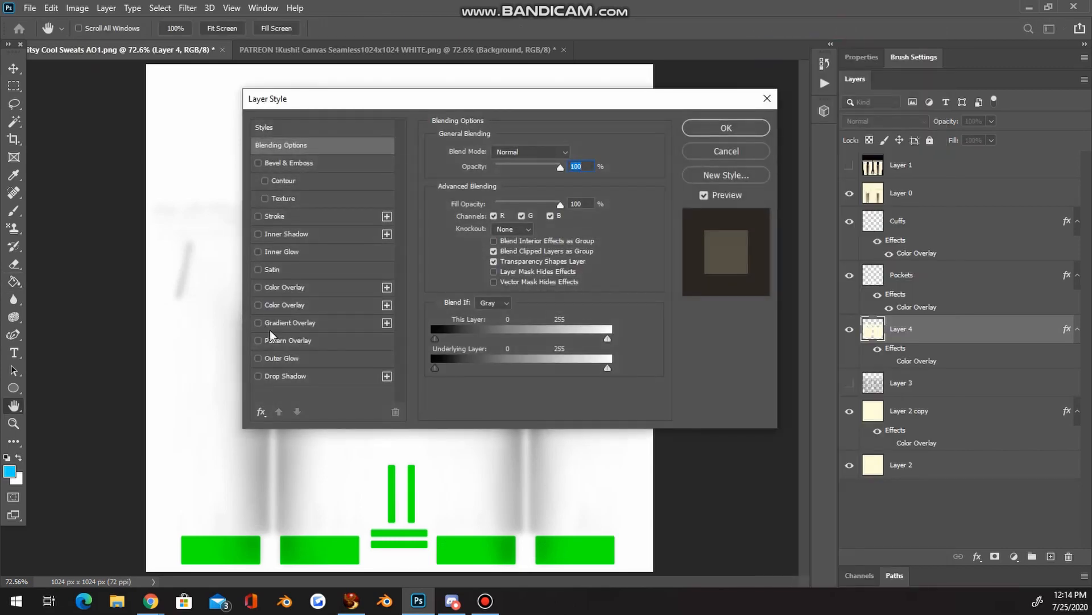
click(282, 341)
click(527, 189)
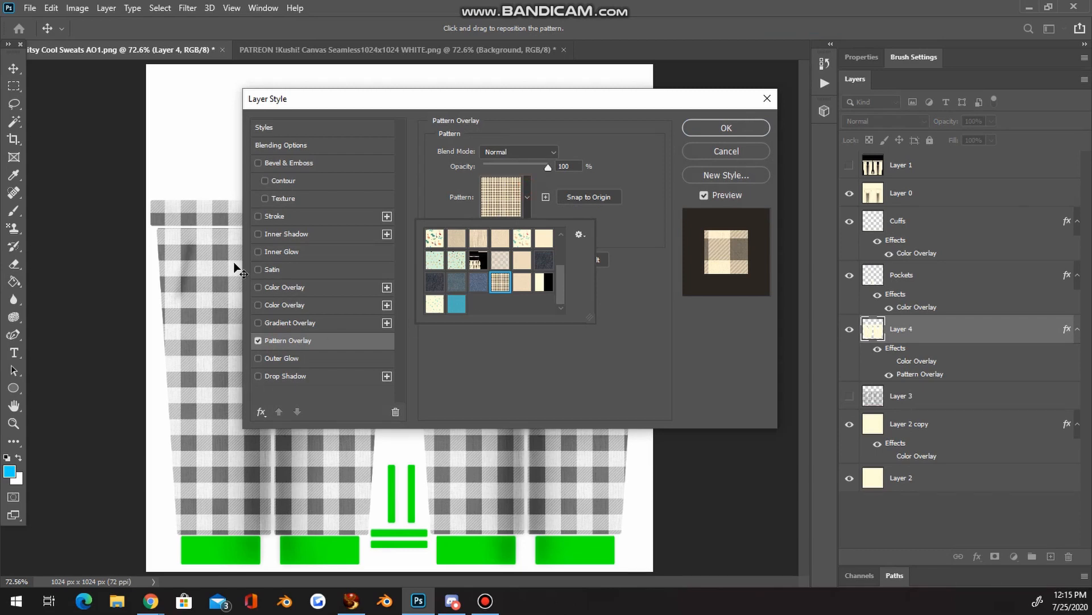
click(463, 307)
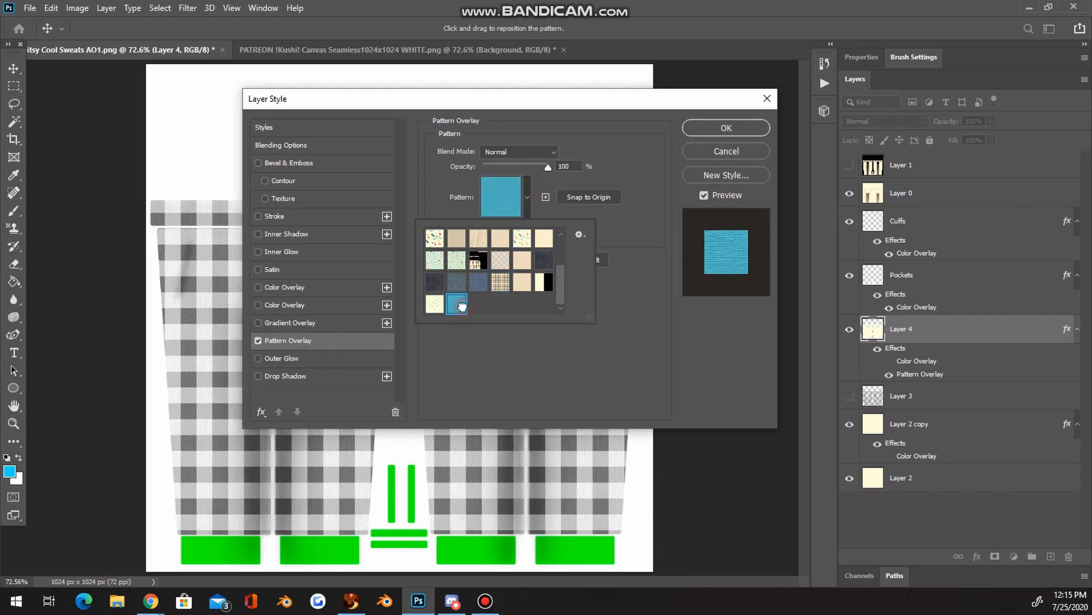
click(611, 132)
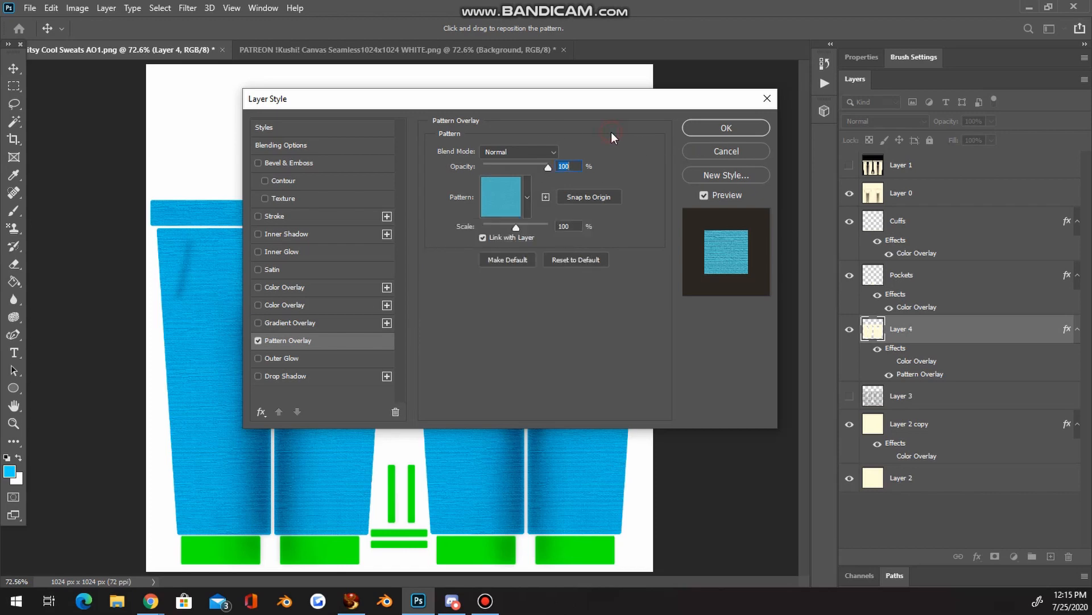
drag(602, 108, 789, 66)
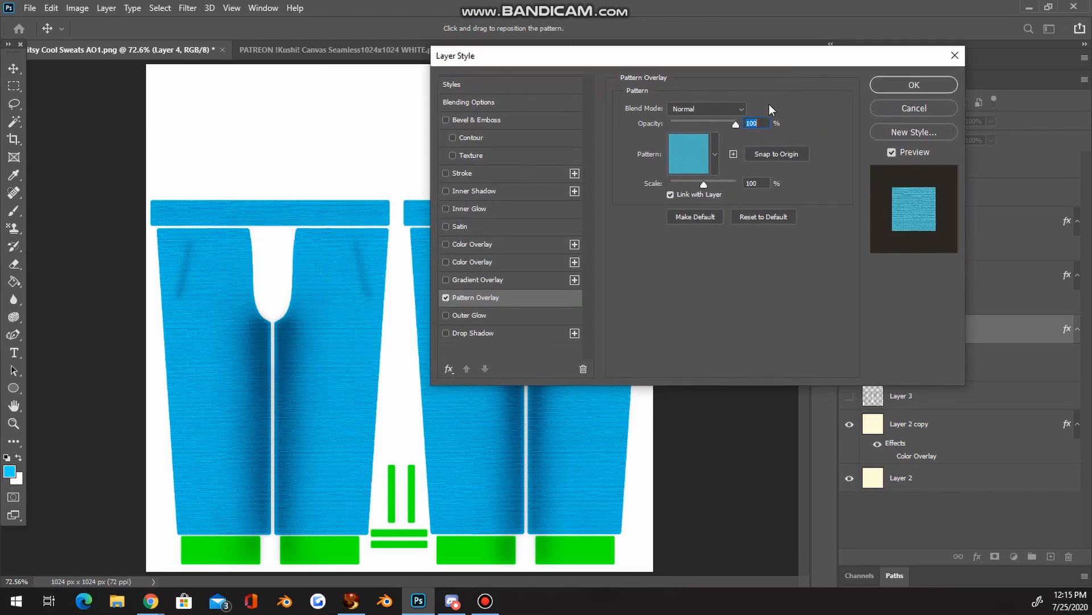
click(759, 181)
key(Return)
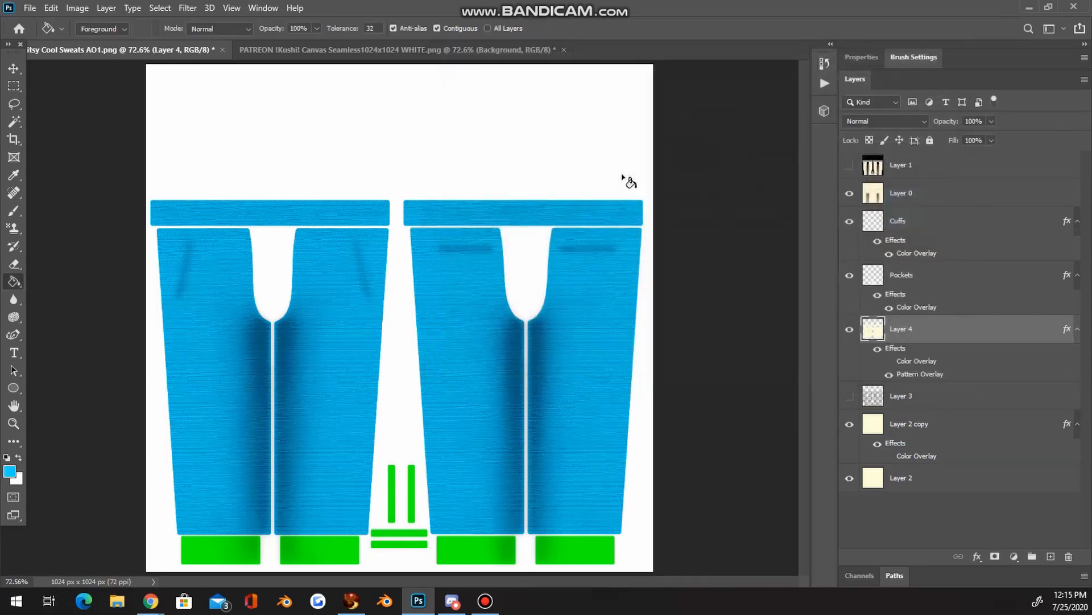
Reopen the Pattern Overlay settings of Layer 4 and set the pattern's scale to 25%
right_click(937, 333)
click(829, 27)
click(484, 297)
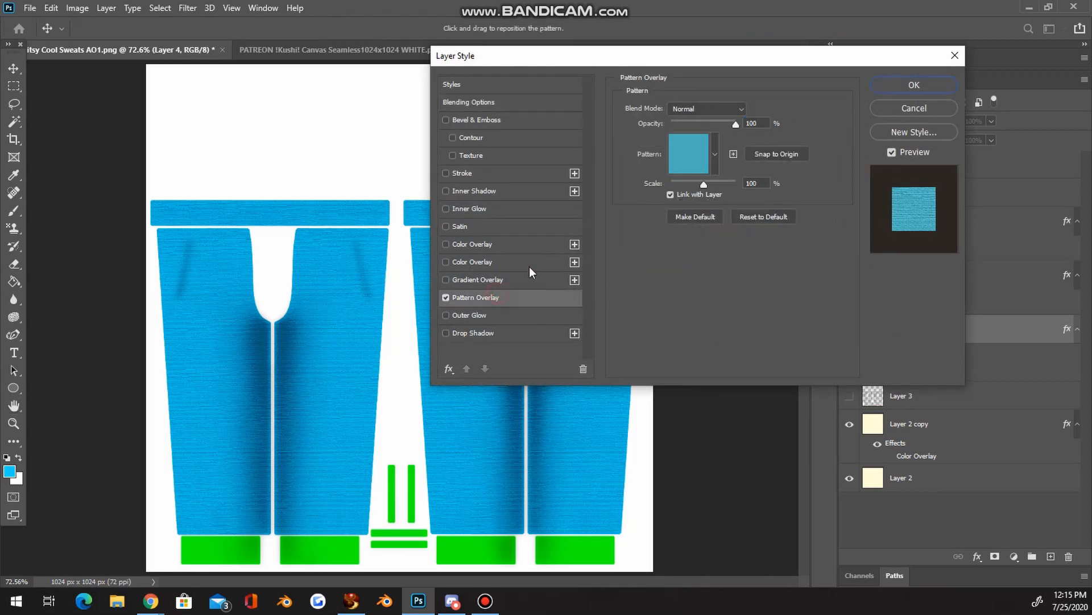
drag(715, 183, 731, 182)
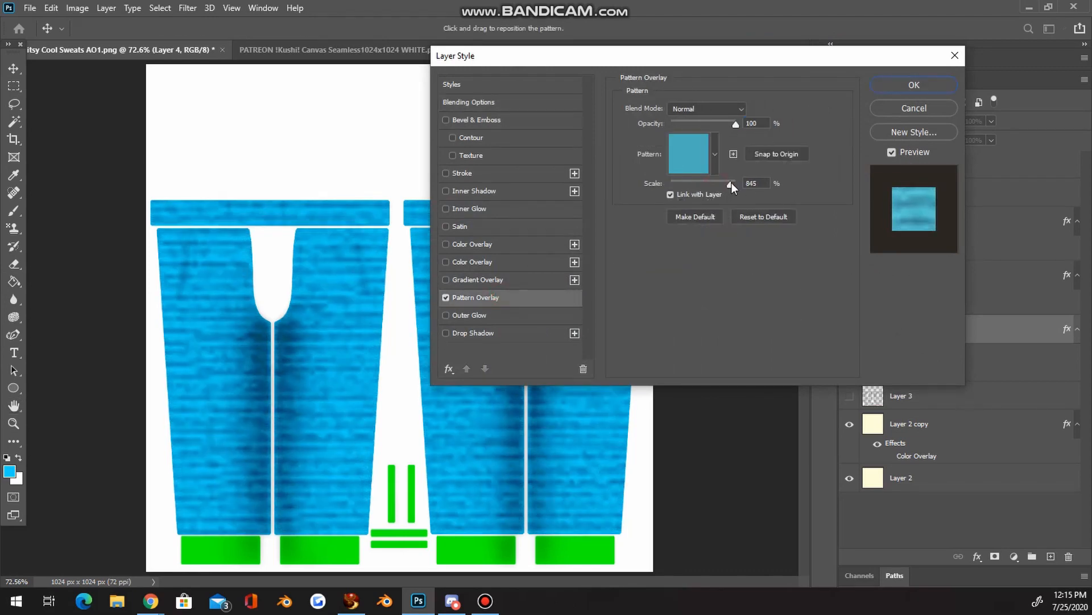
text(100)
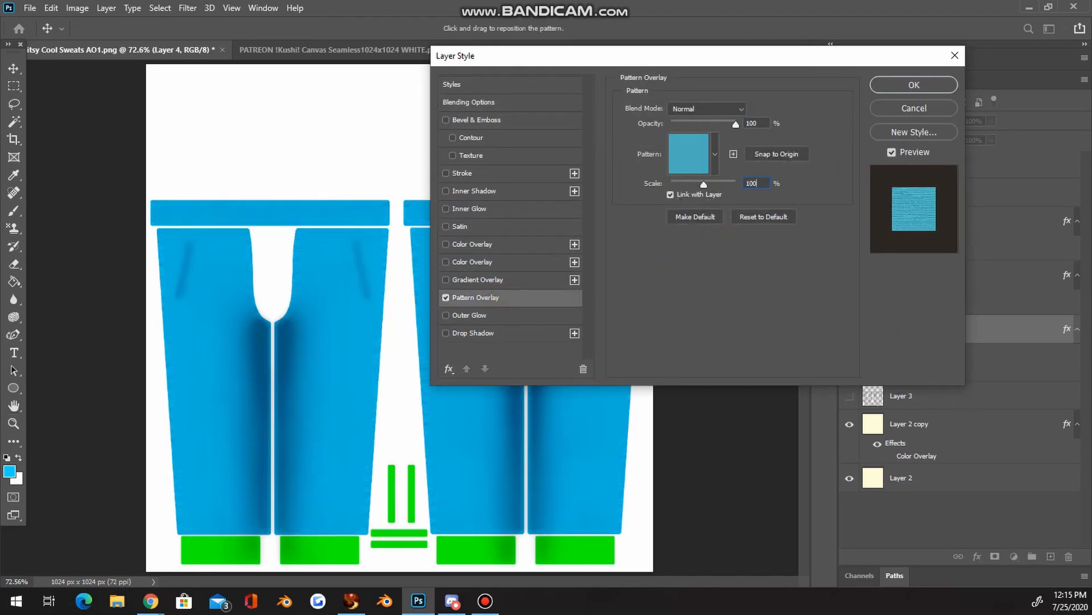
text(0)
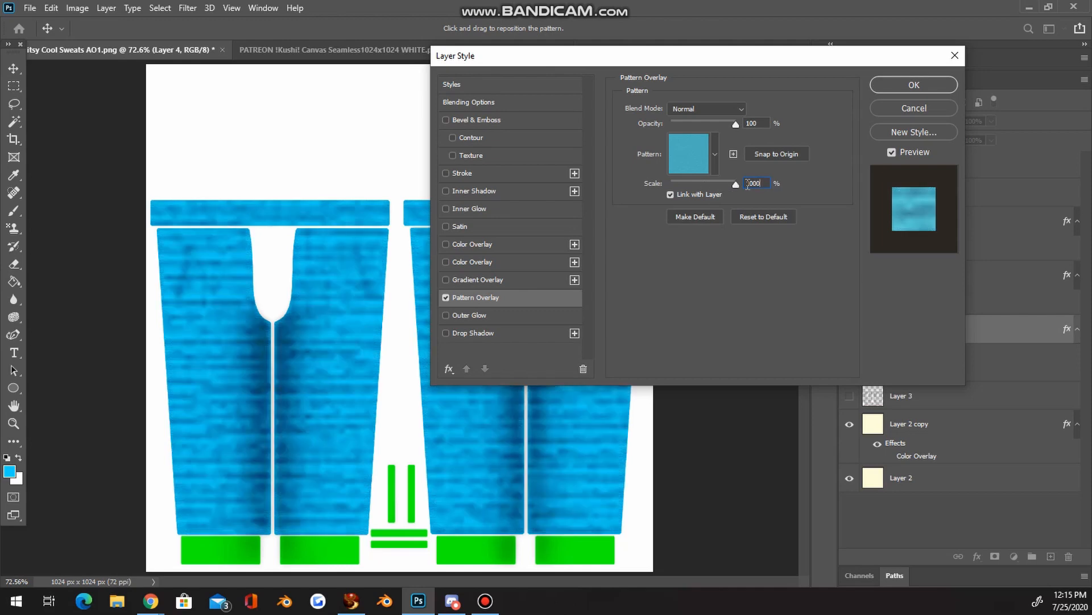
double_click(748, 183)
key(BackSpace)
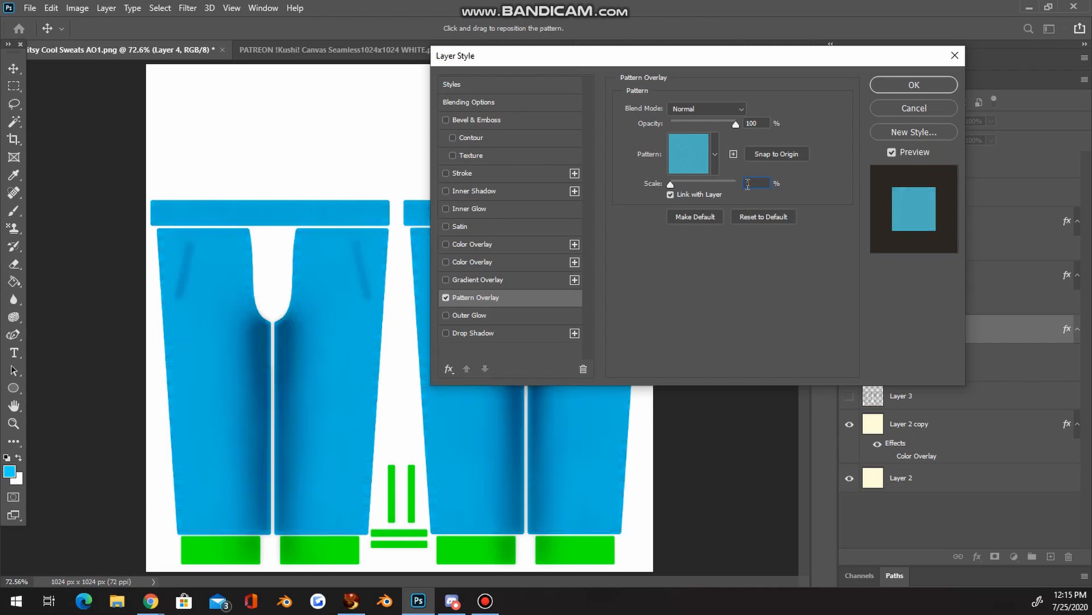
text(1)
text(25)
Try a dark Color Overlay on Layer 4 with the Color blend mode and with Linear Burn at 53% opacity
click(508, 245)
click(700, 113)
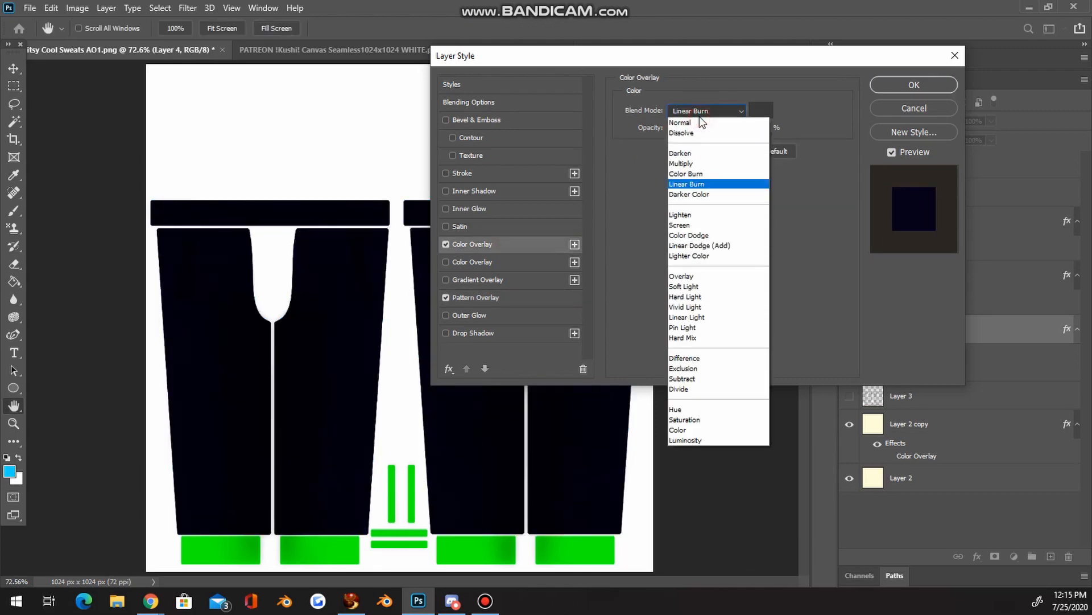
click(677, 429)
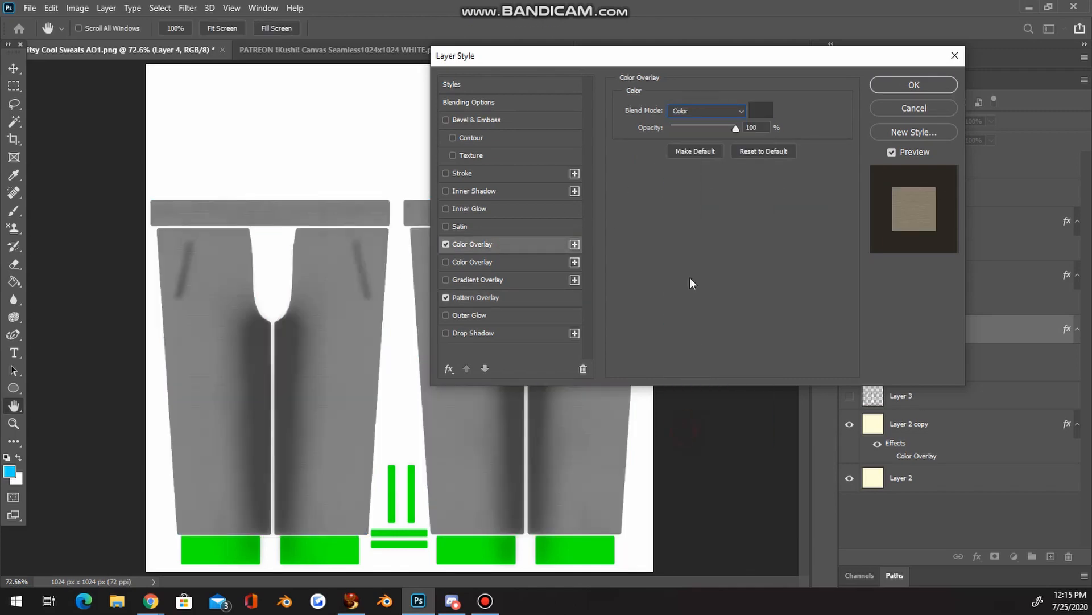
click(719, 107)
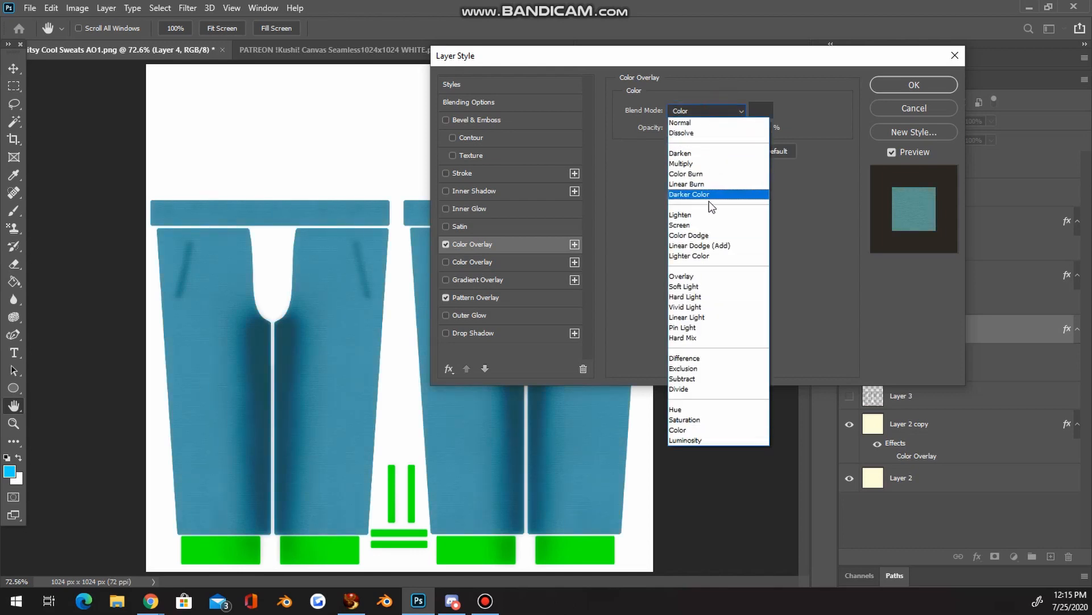
click(719, 184)
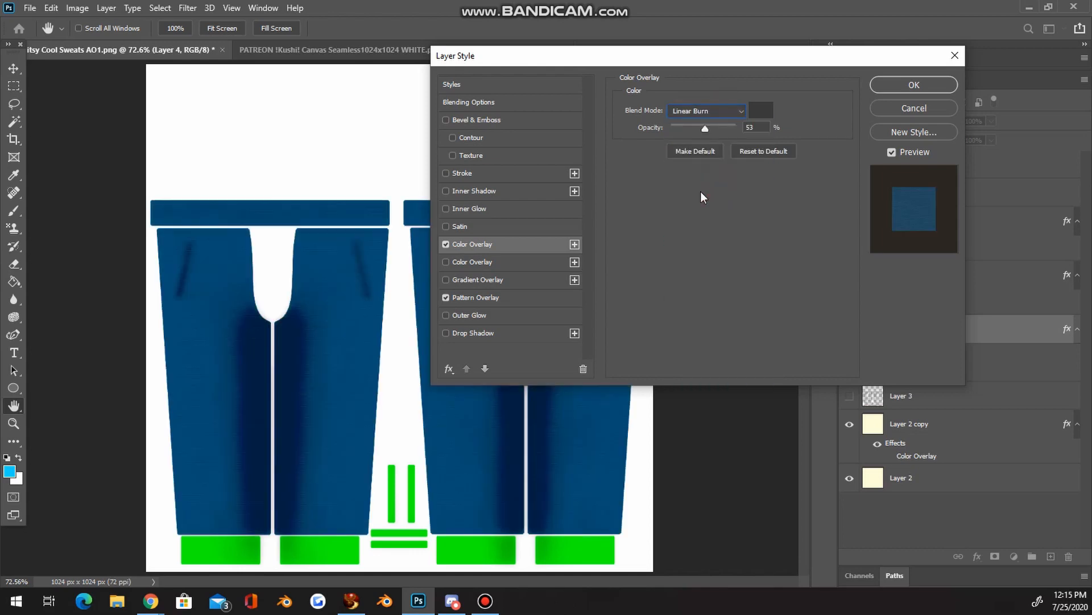
Try a second dark Color Overlay on Layer 4 using the Color blend mode
click(574, 244)
click(691, 112)
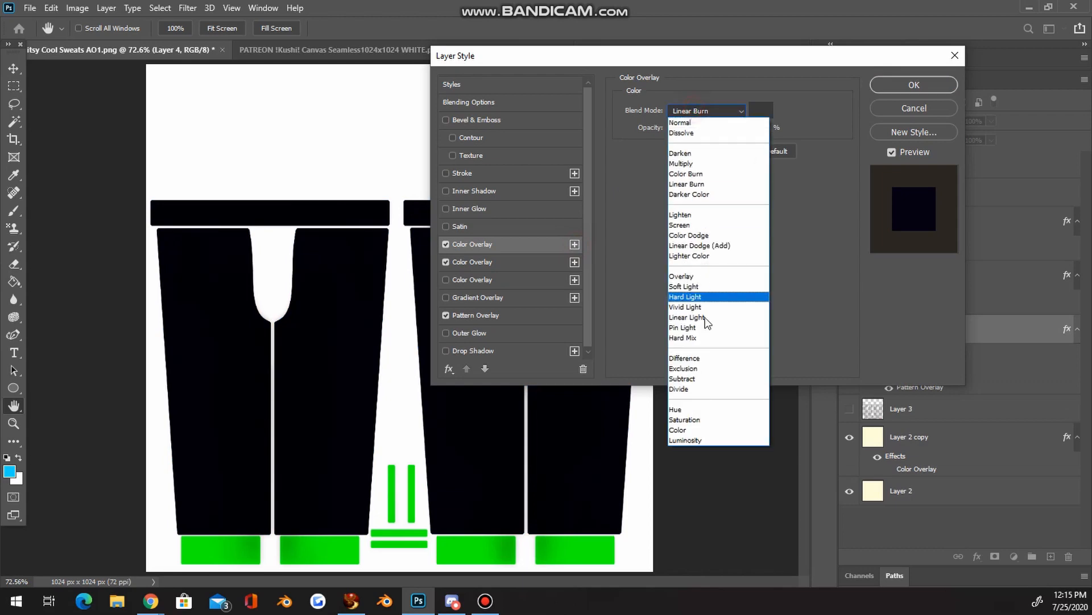
click(694, 429)
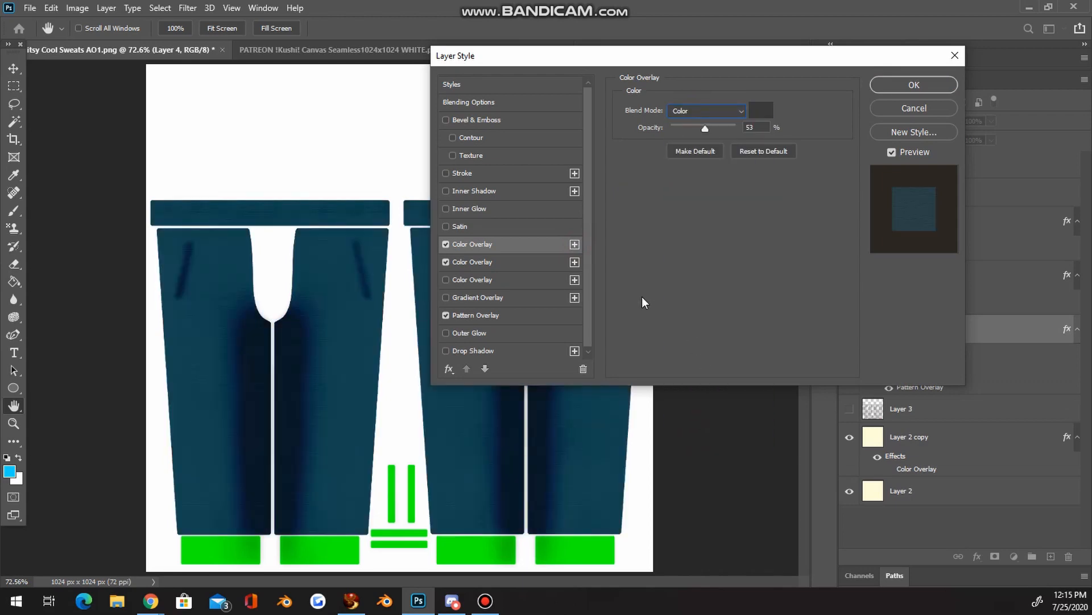
Turn off both Color Overlays on Layer 4 and apply the layer style with only the Pattern Overlay enabled
click(447, 244)
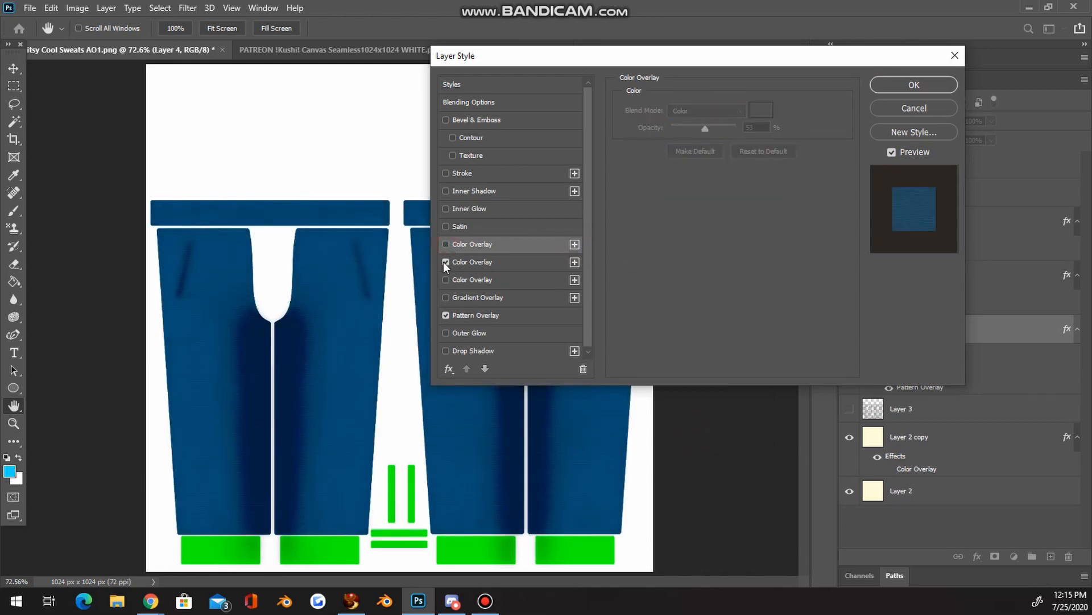
click(445, 261)
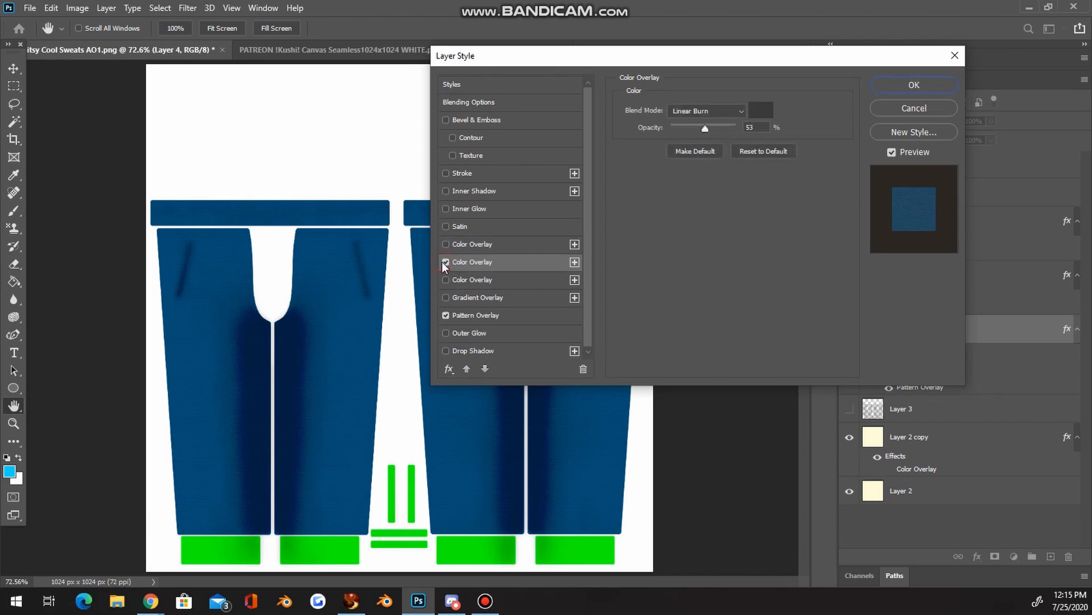
click(447, 262)
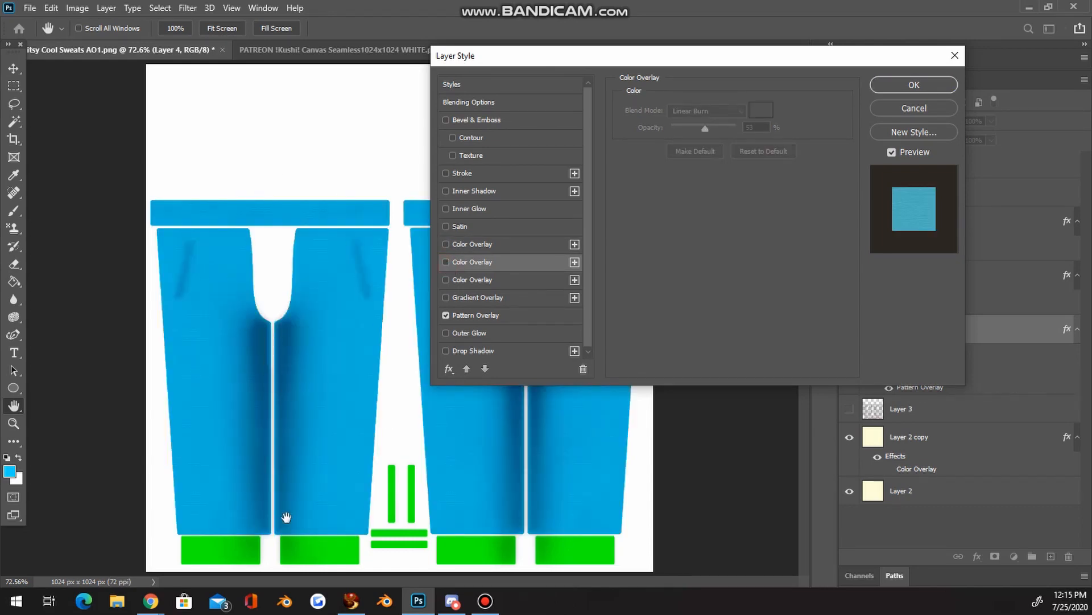
click(913, 88)
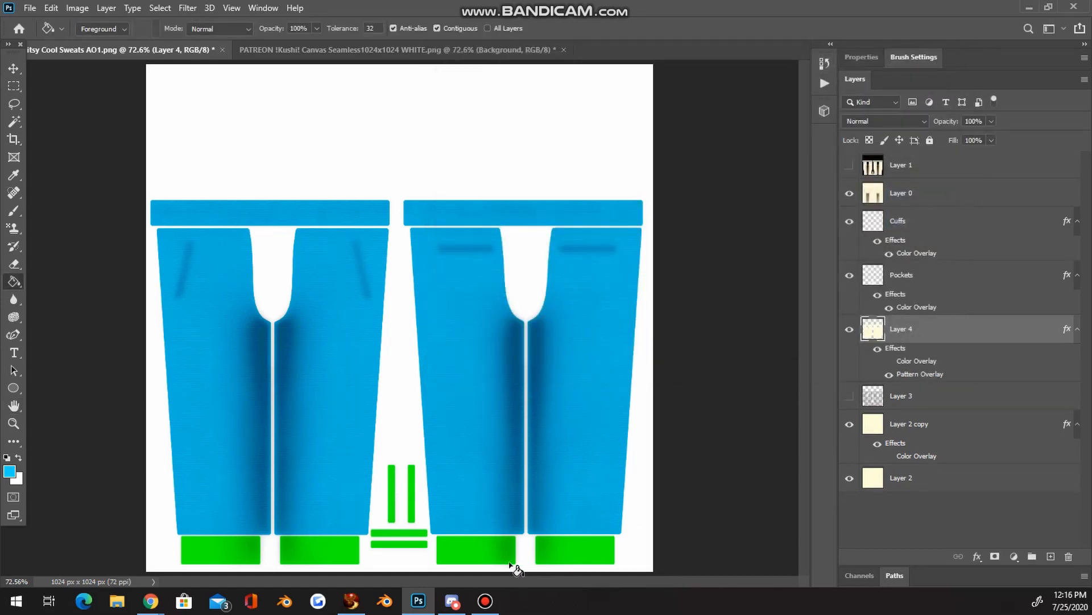
key(z)
click(260, 563)
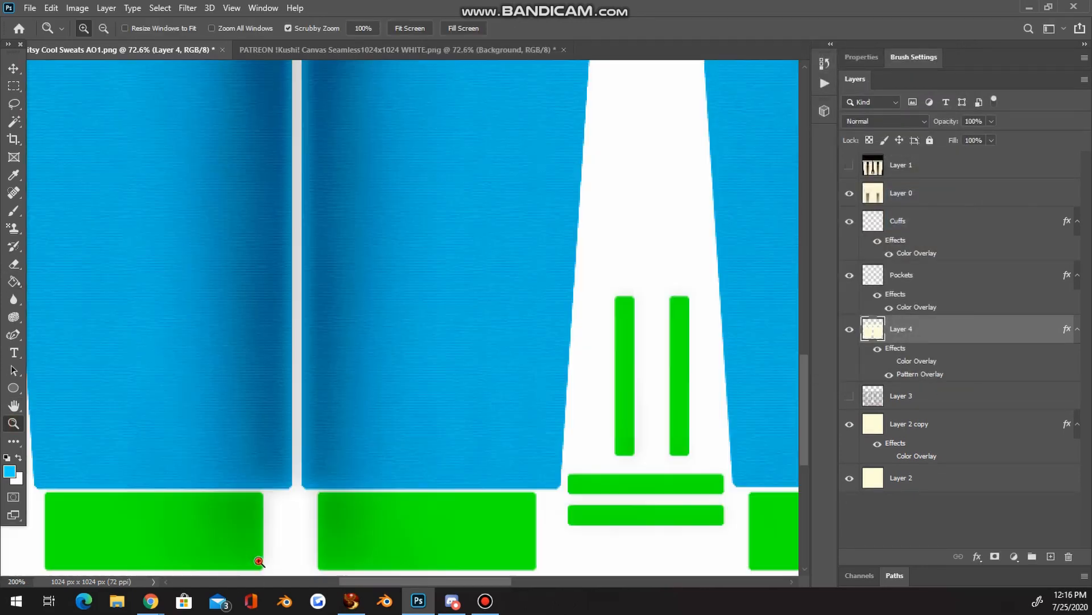
click(260, 562)
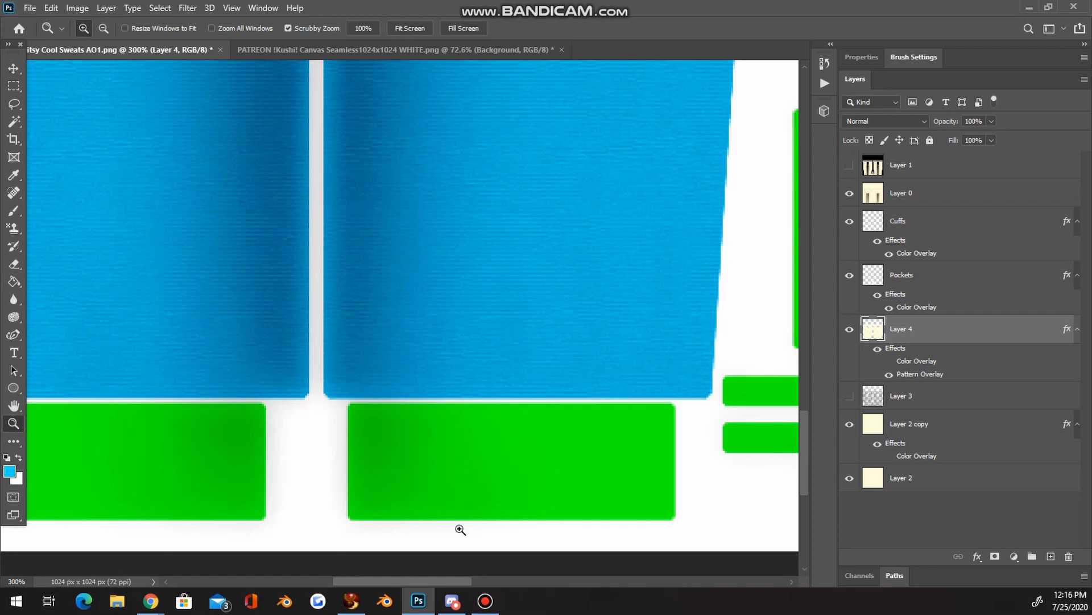
Create a new 10 × 10 pixel RGB document at 72 pixels/inch
click(28, 9)
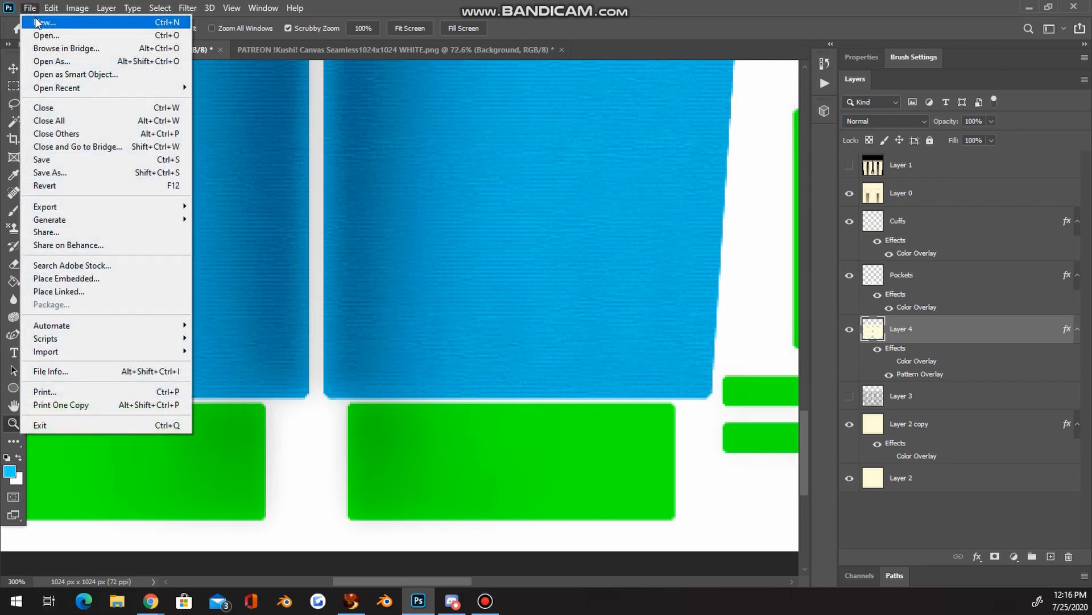
click(35, 21)
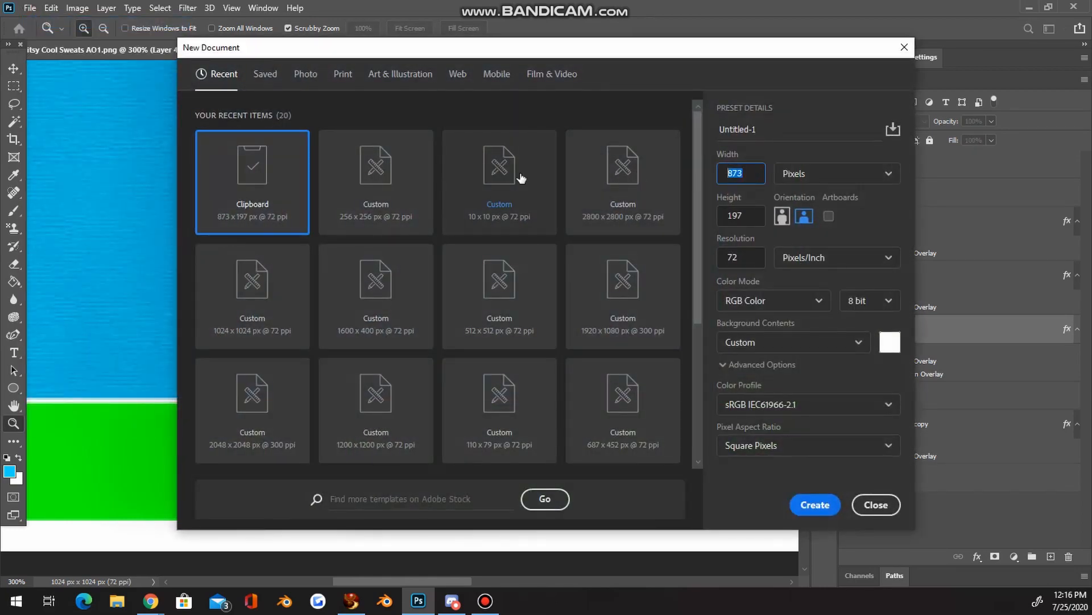
text(10)
key(Tab)
text(1)
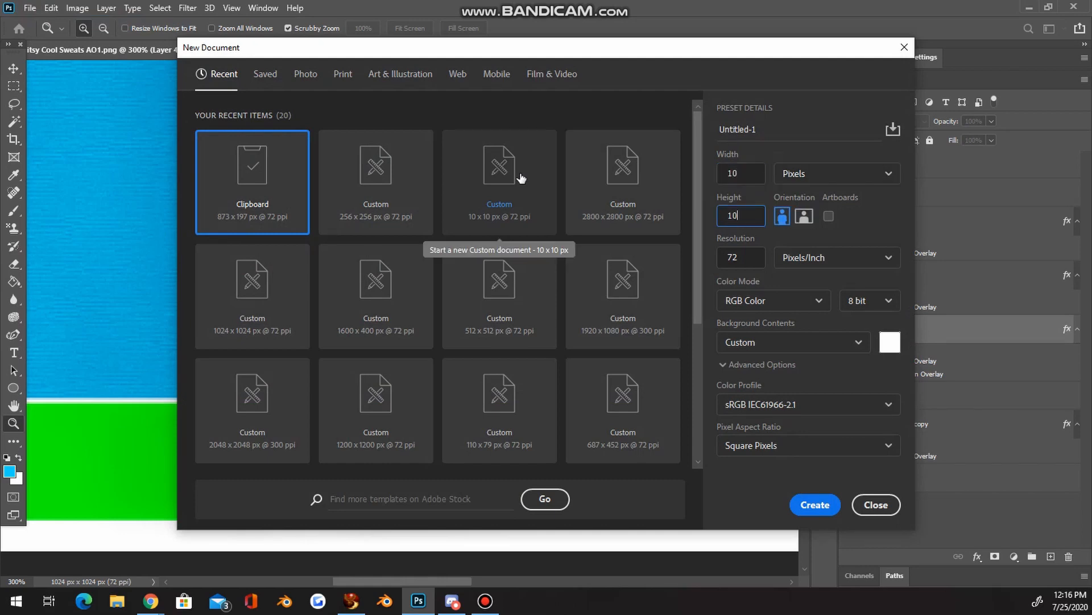
key(Return)
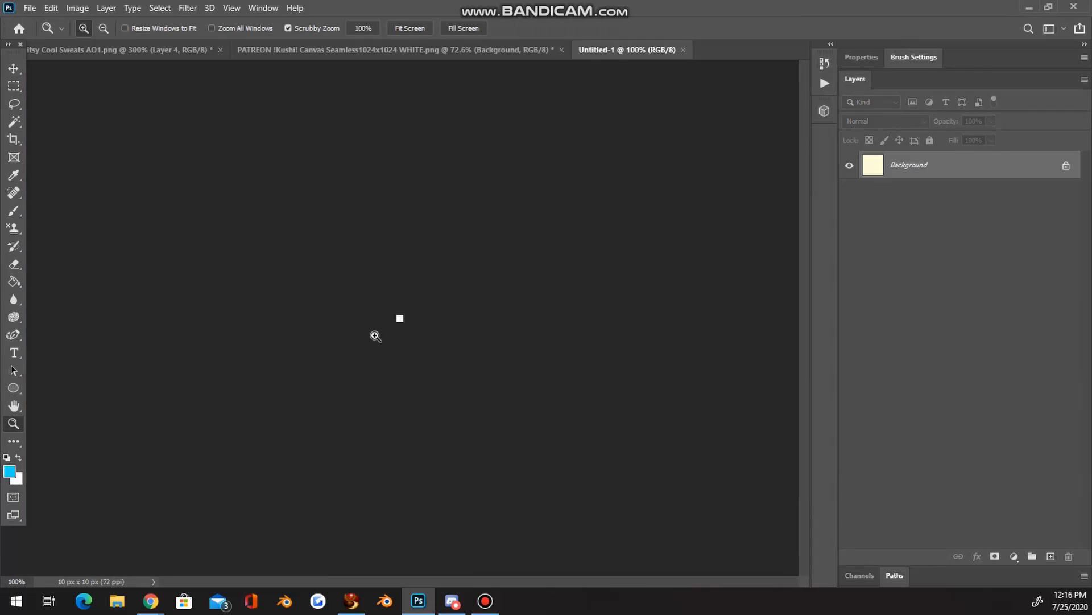
Paint the right half of the 10 × 10 px canvas black with a 5 px brush and erase the grey edge column to white
drag(400, 319, 402, 321)
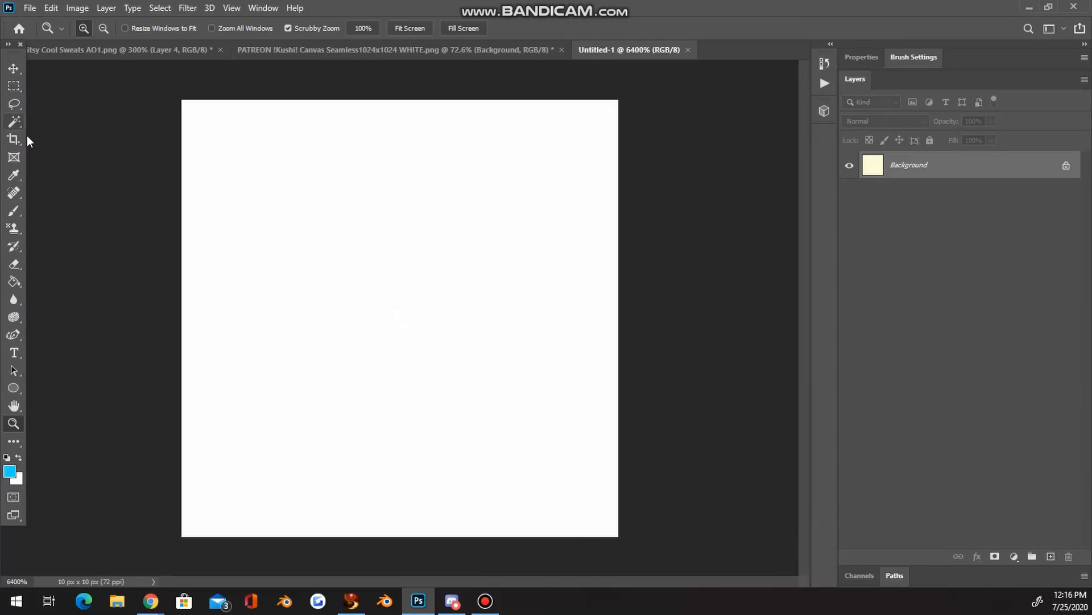
click(13, 211)
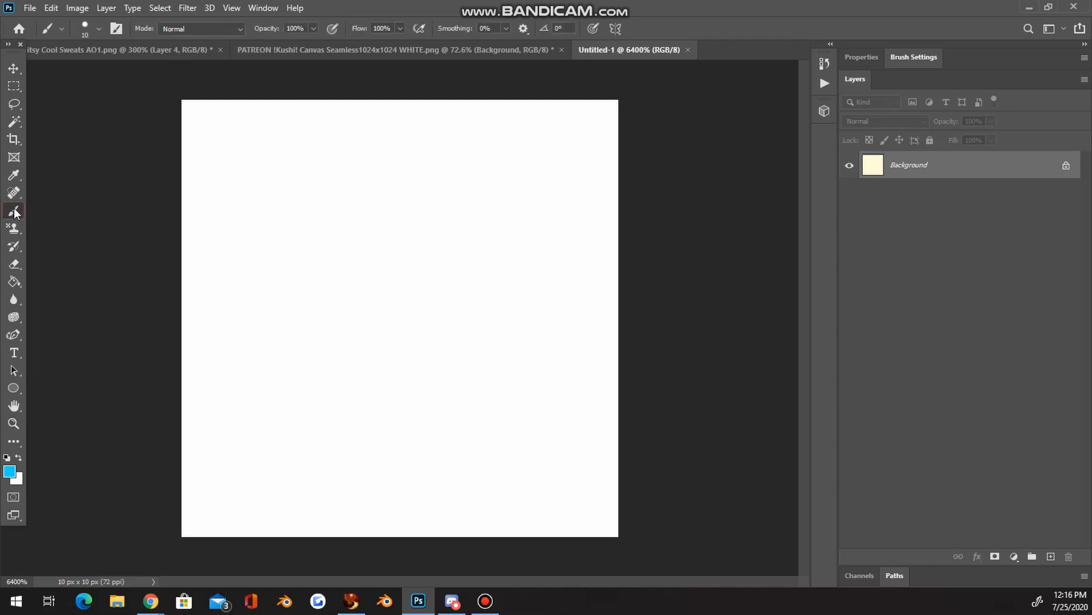
click(6, 457)
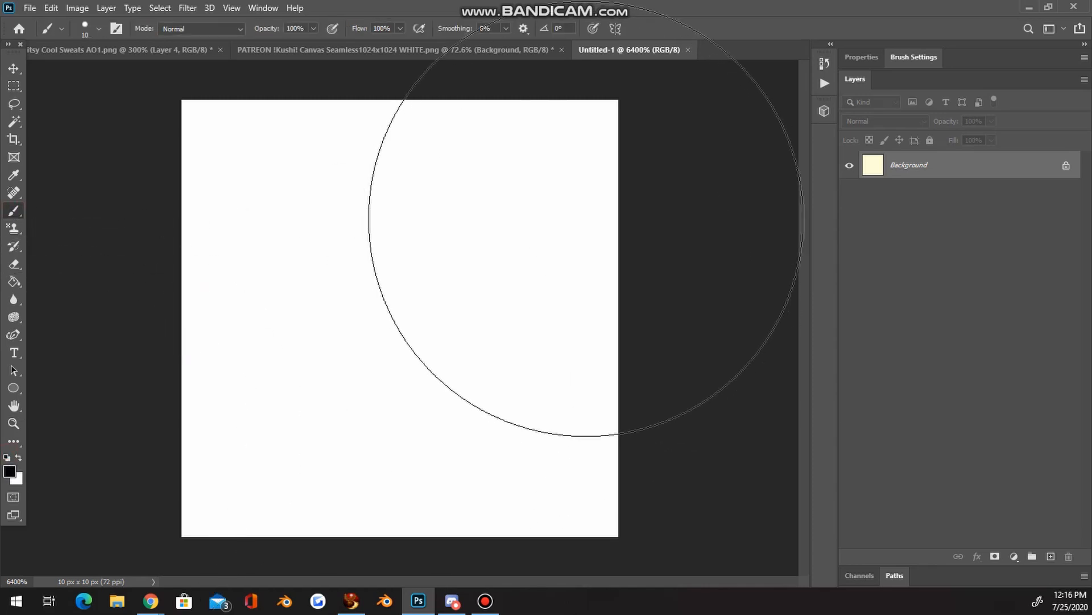
click(99, 28)
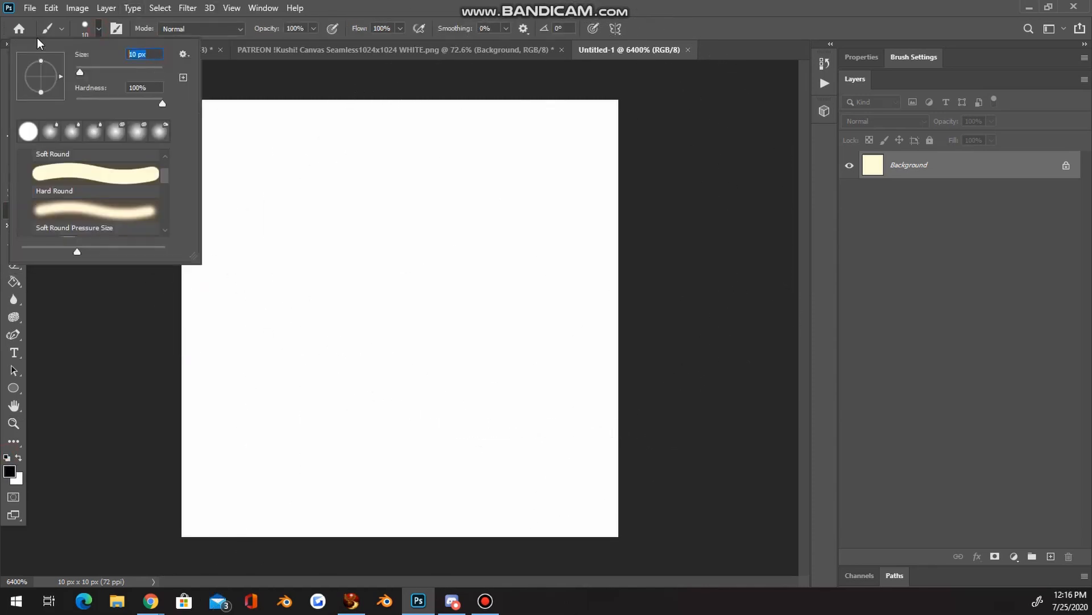
text(5)
click(793, 186)
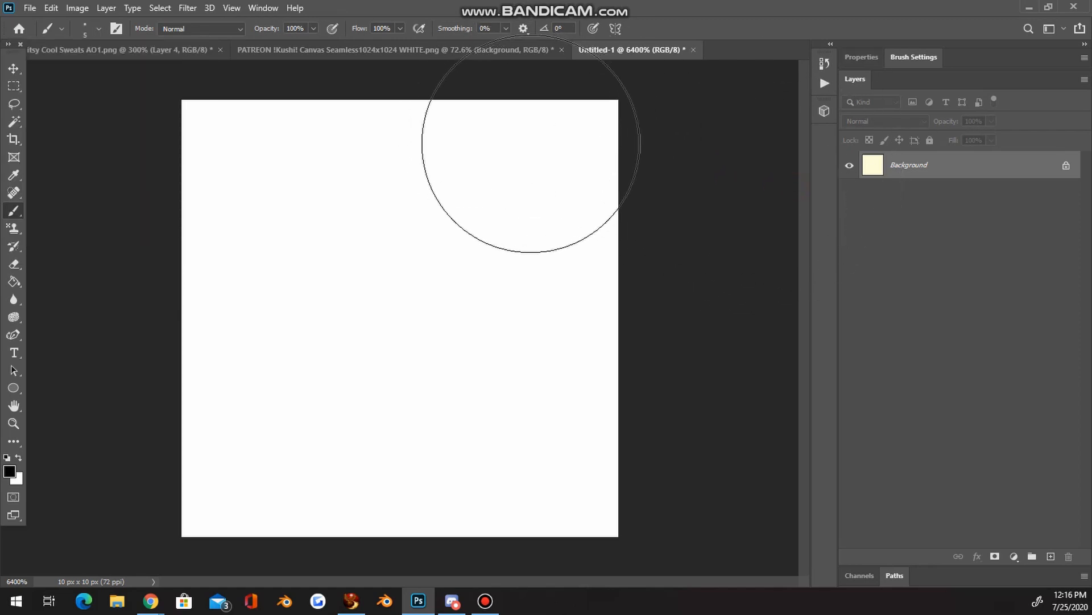
mouse_move(512, 143)
mouse_down()
mouse_move(463, 597)
mouse_move(583, 613)
mouse_up()
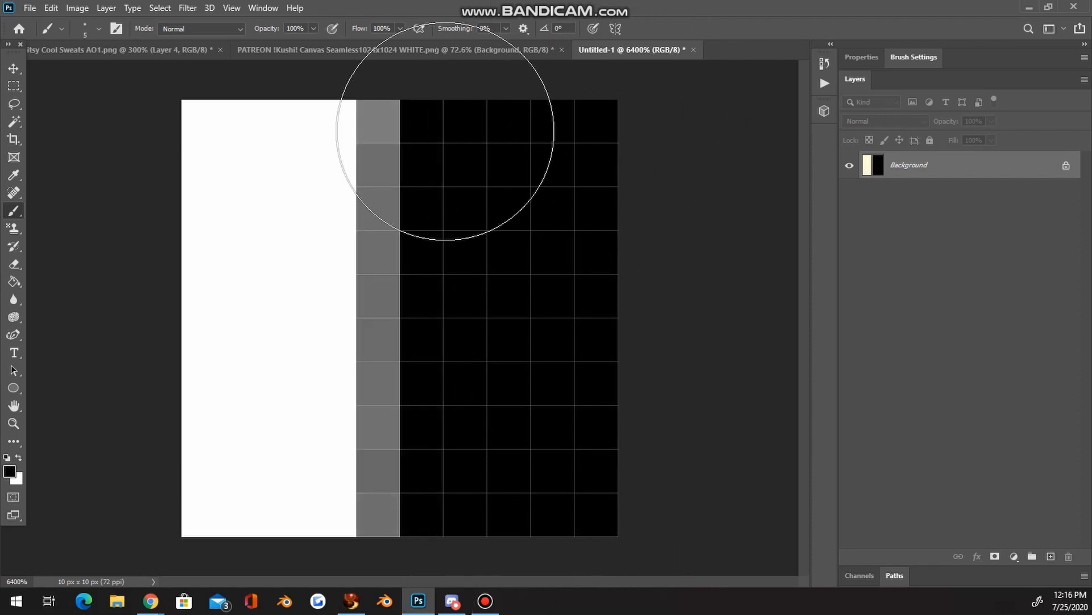
click(13, 263)
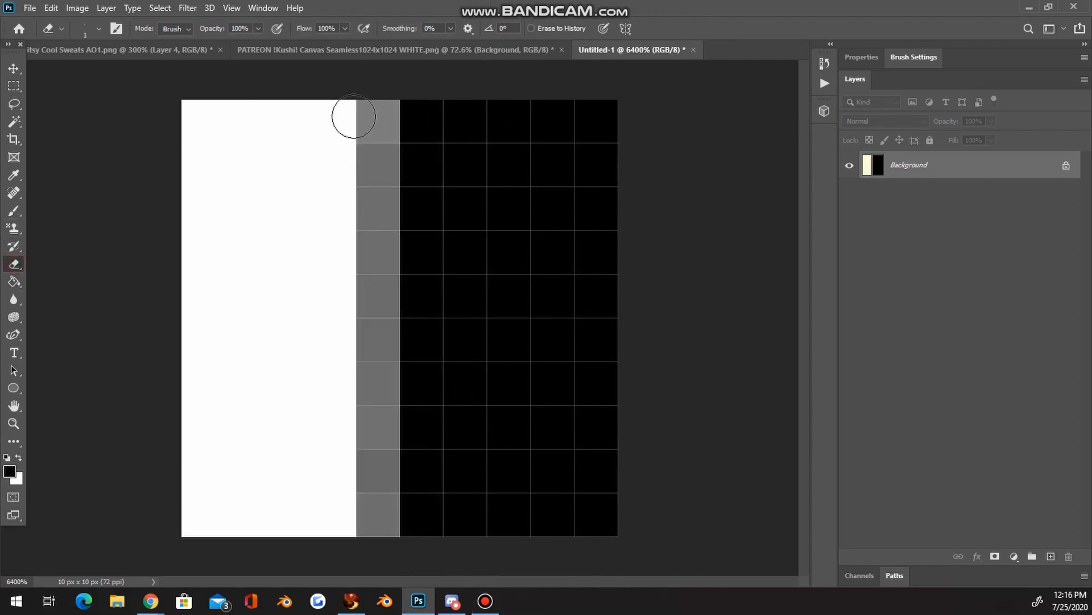
mouse_move(354, 112)
mouse_down()
mouse_move(342, 416)
mouse_move(361, 302)
mouse_move(380, 312)
mouse_move(397, 295)
mouse_up()
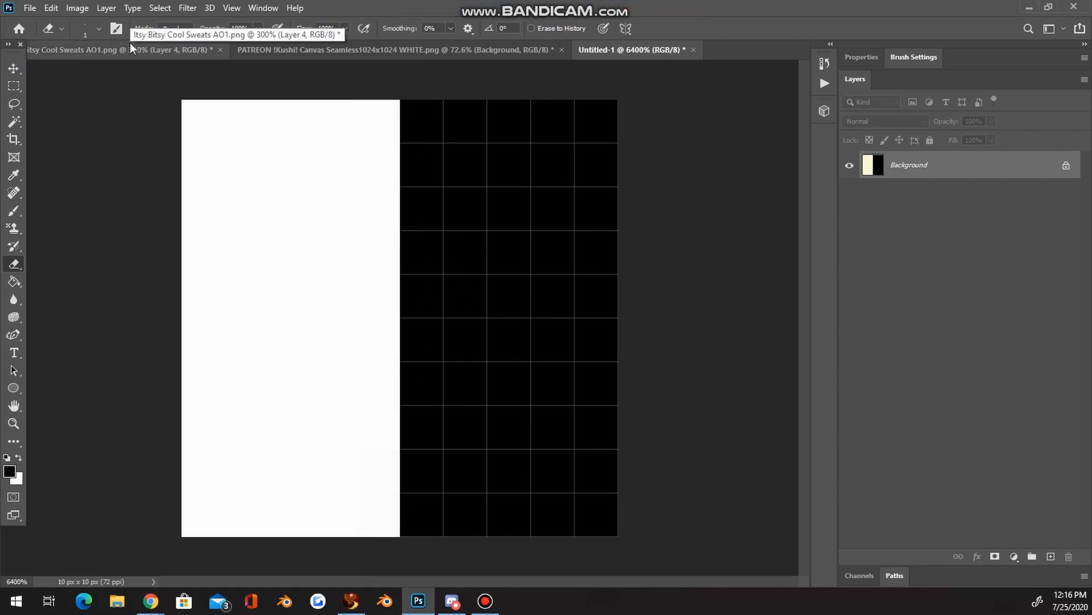
Define the black-and-white stripe tile as a new pattern with the default name
click(52, 8)
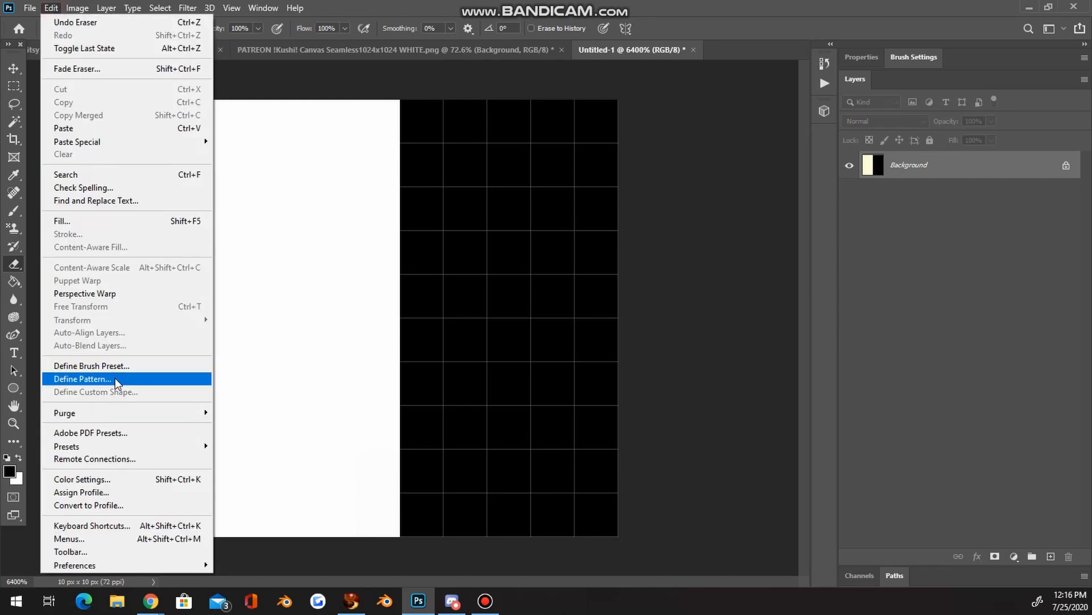
click(83, 379)
click(701, 190)
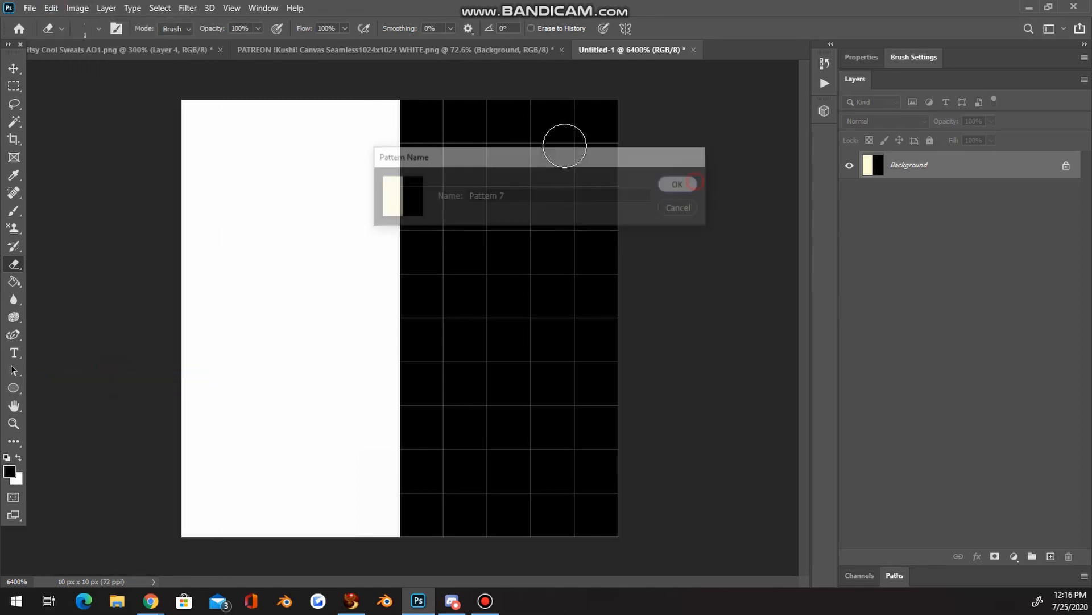
Add a Pattern Overlay to the Cuffs layer of the sweatpants document using the new black-and-white stripe pattern
click(89, 49)
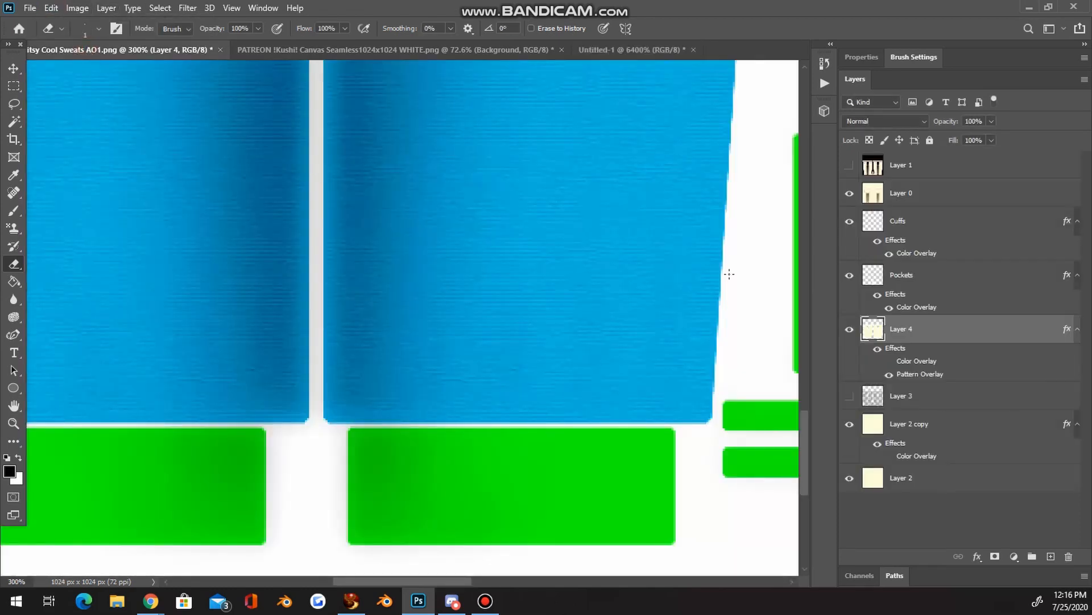
right_click(916, 218)
click(823, 29)
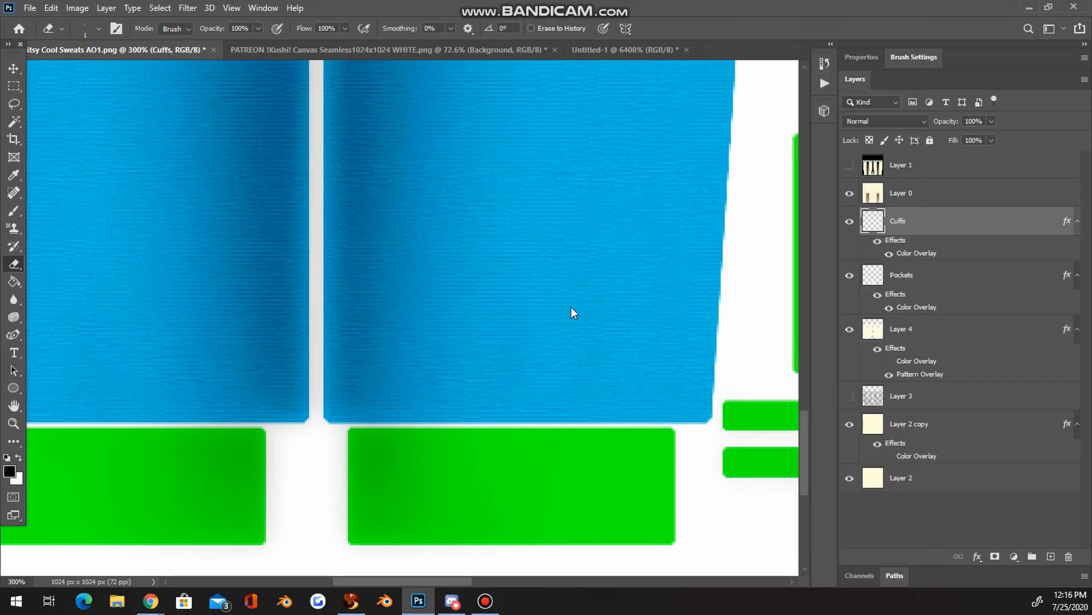
click(509, 241)
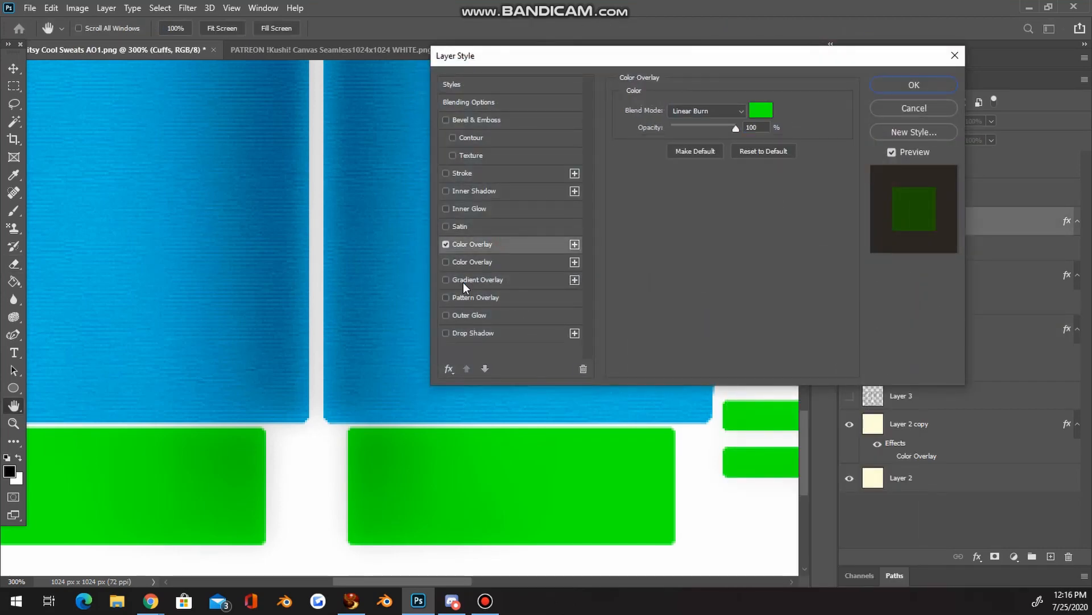
click(483, 297)
click(714, 154)
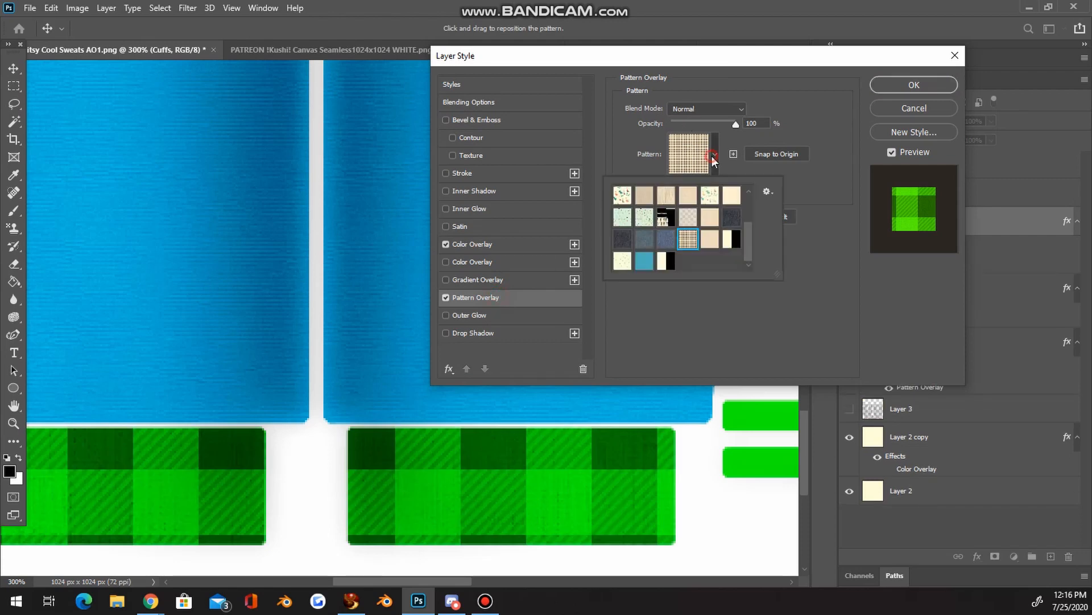
click(666, 261)
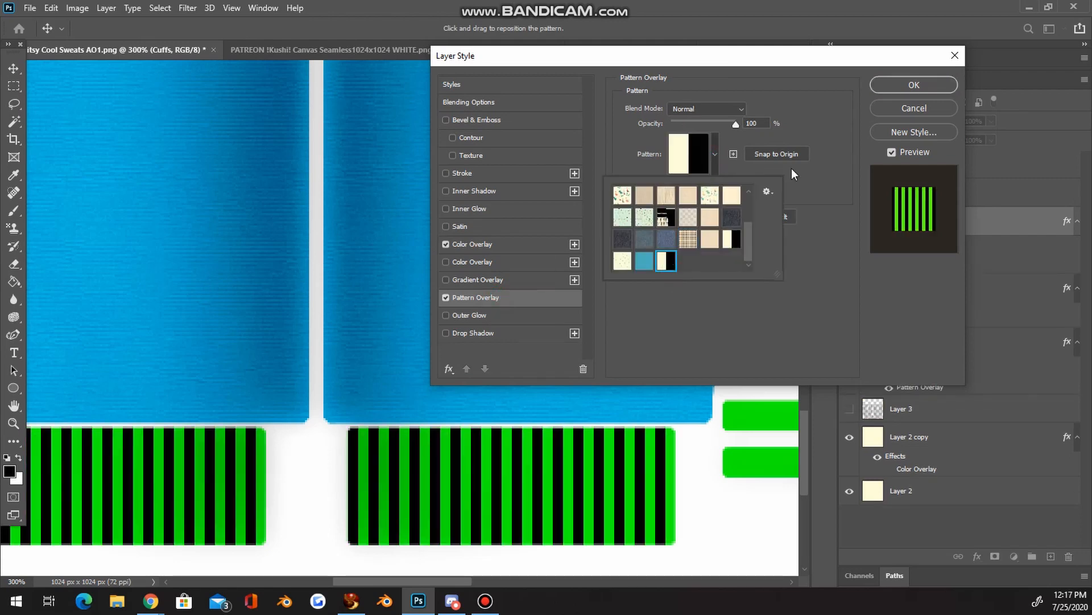
click(826, 222)
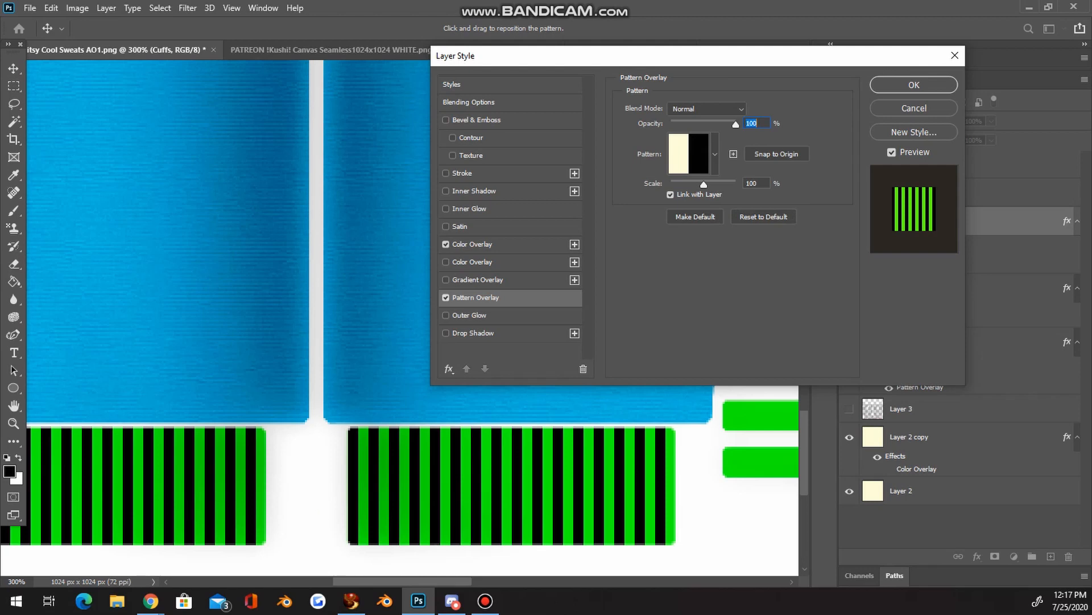
Set the Cuffs Pattern Overlay to 10% scale, 57% opacity and Linear Burn blend mode, and apply the layer style
click(764, 182)
click(672, 182)
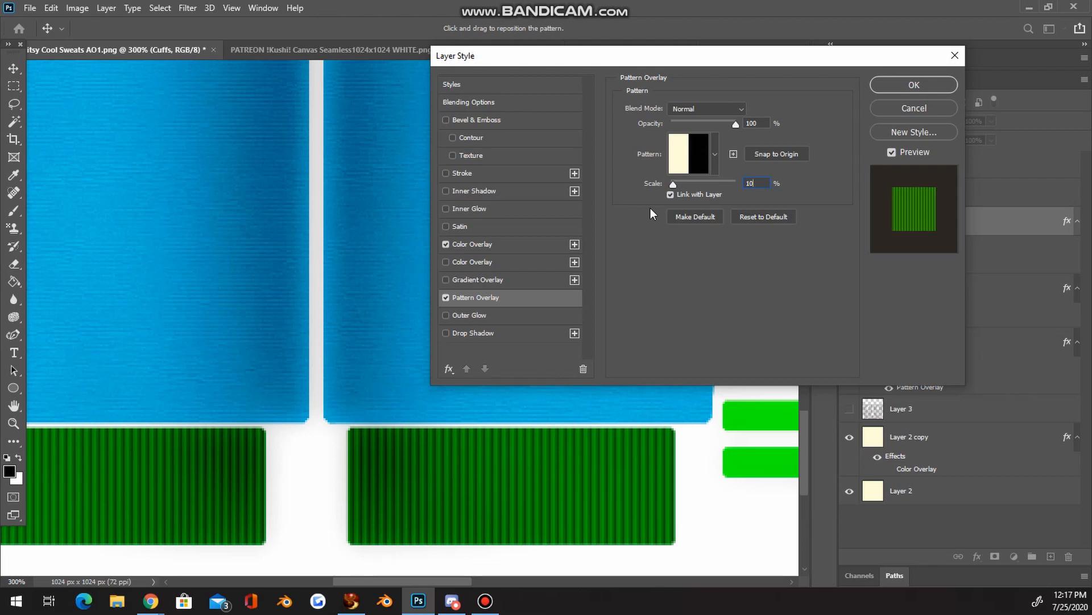
drag(733, 127, 704, 124)
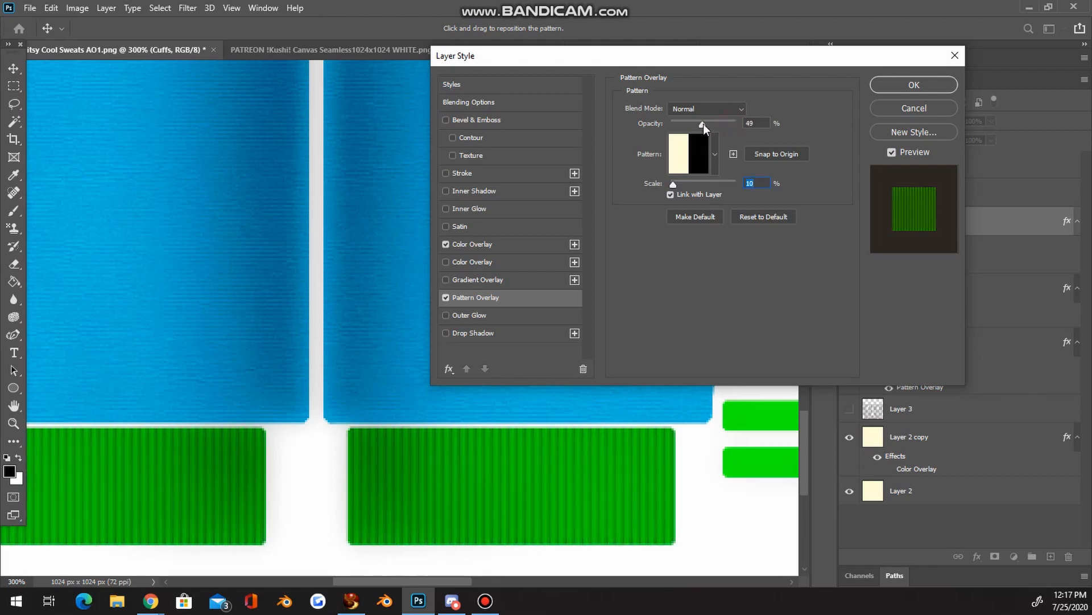
click(714, 109)
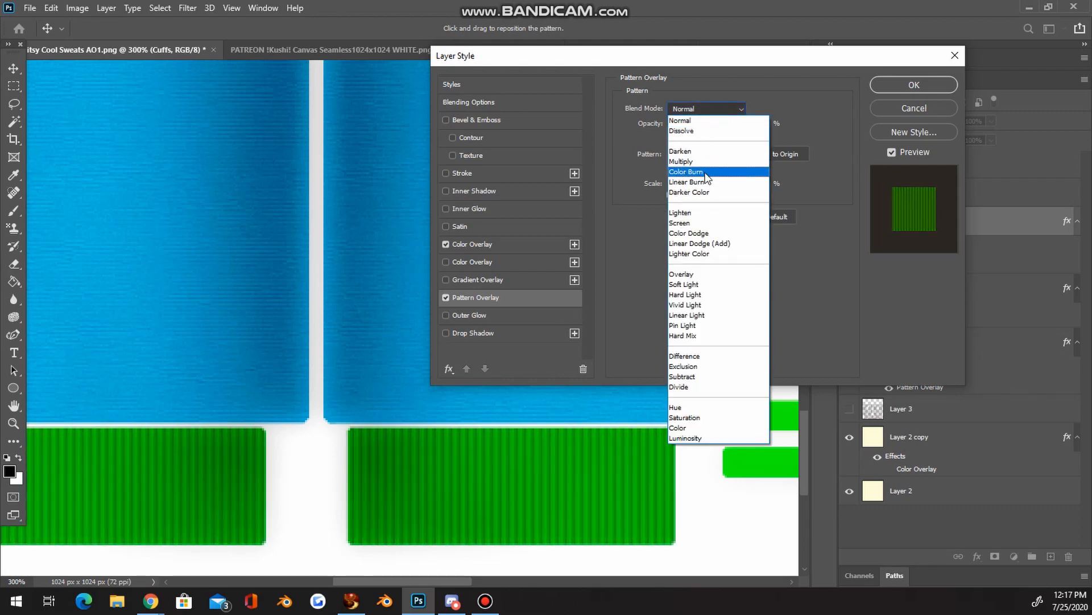
click(706, 173)
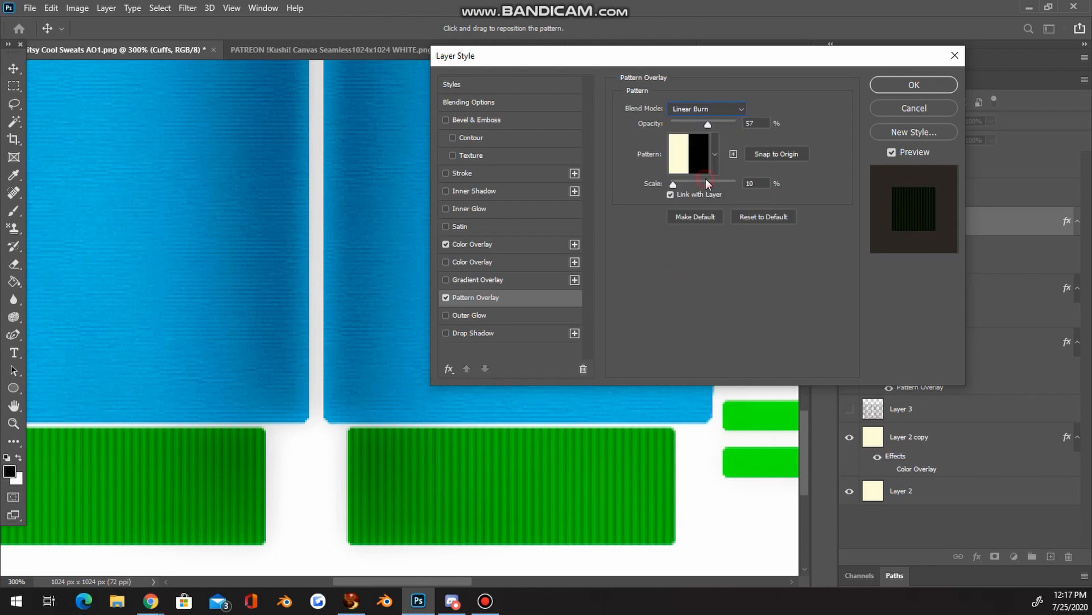
click(930, 80)
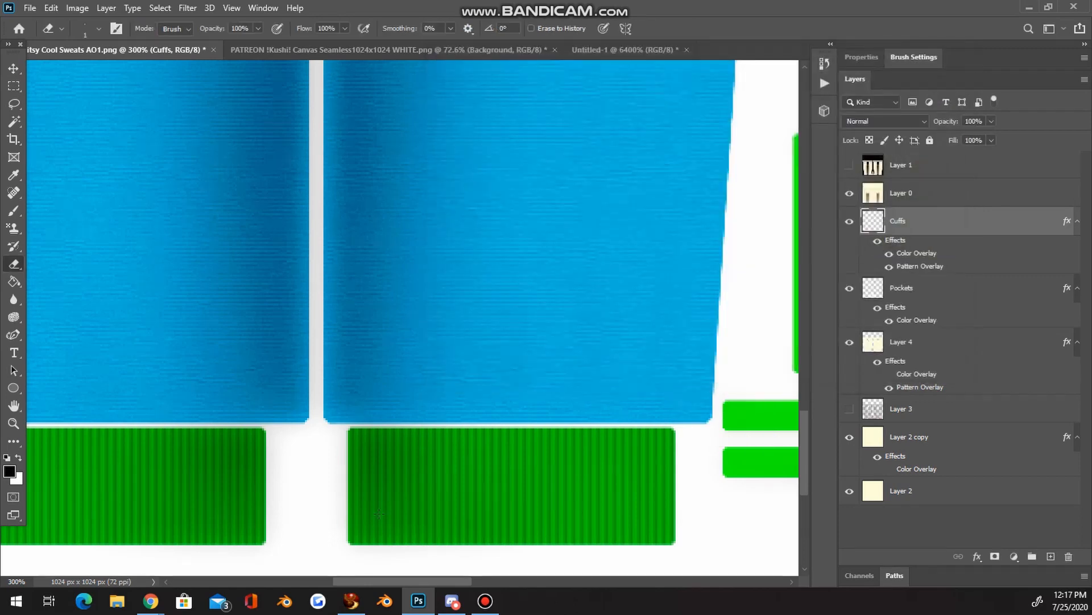
Examine the ribbed cuffs on the whole template and up close, and view the stripe tile document again
click(14, 423)
click(429, 26)
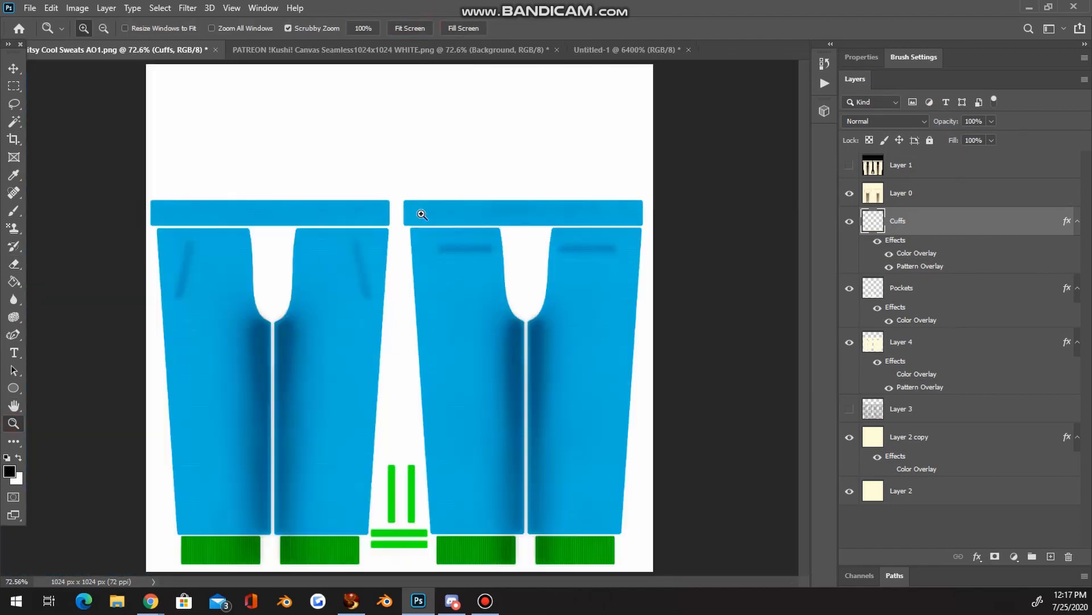
click(317, 548)
click(321, 551)
click(321, 550)
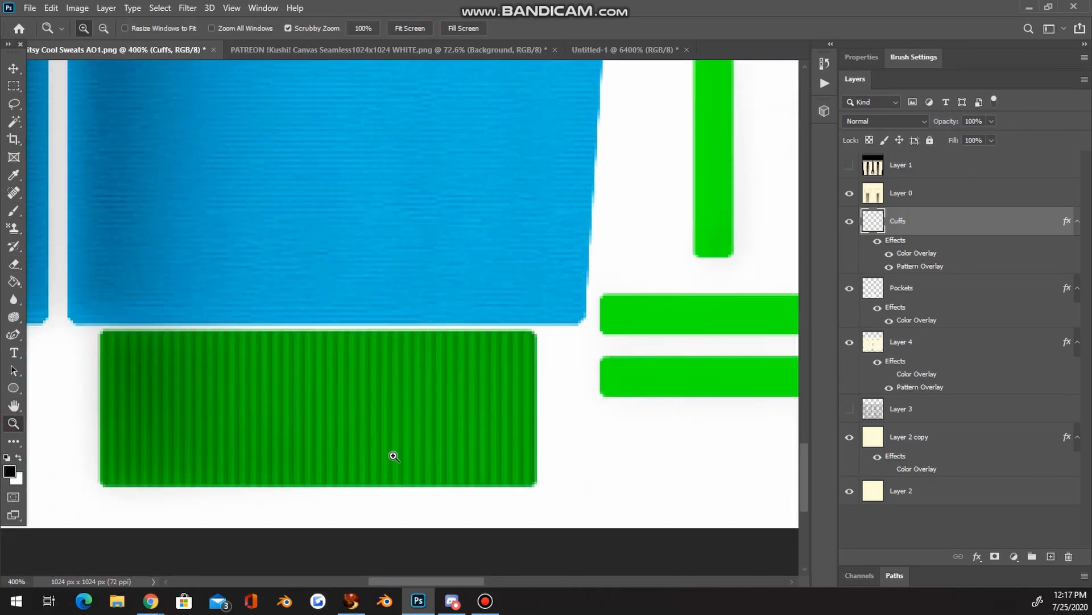
click(25, 6)
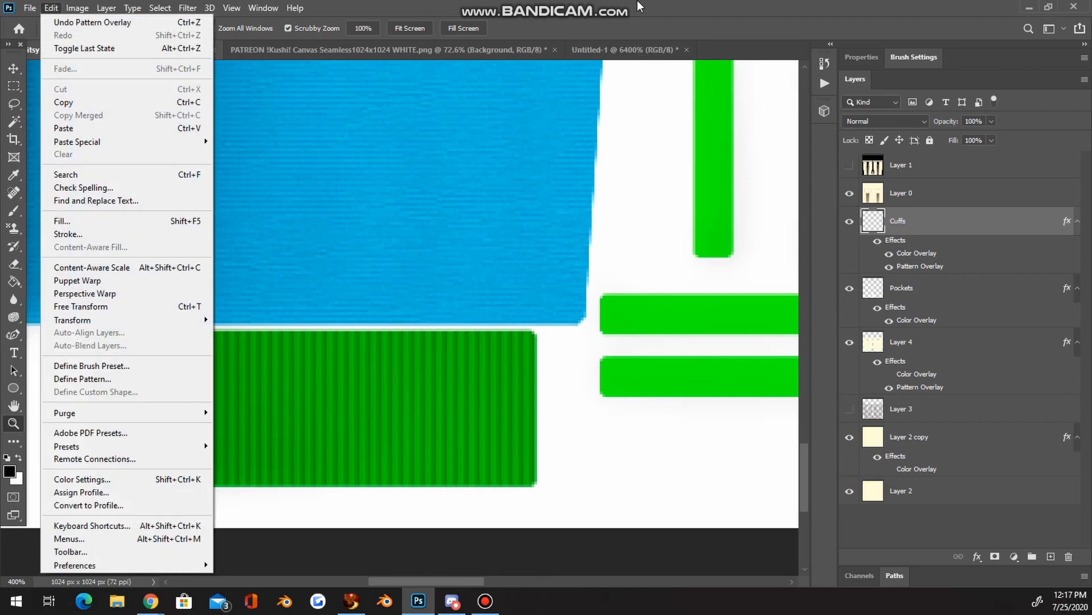
click(639, 7)
click(638, 52)
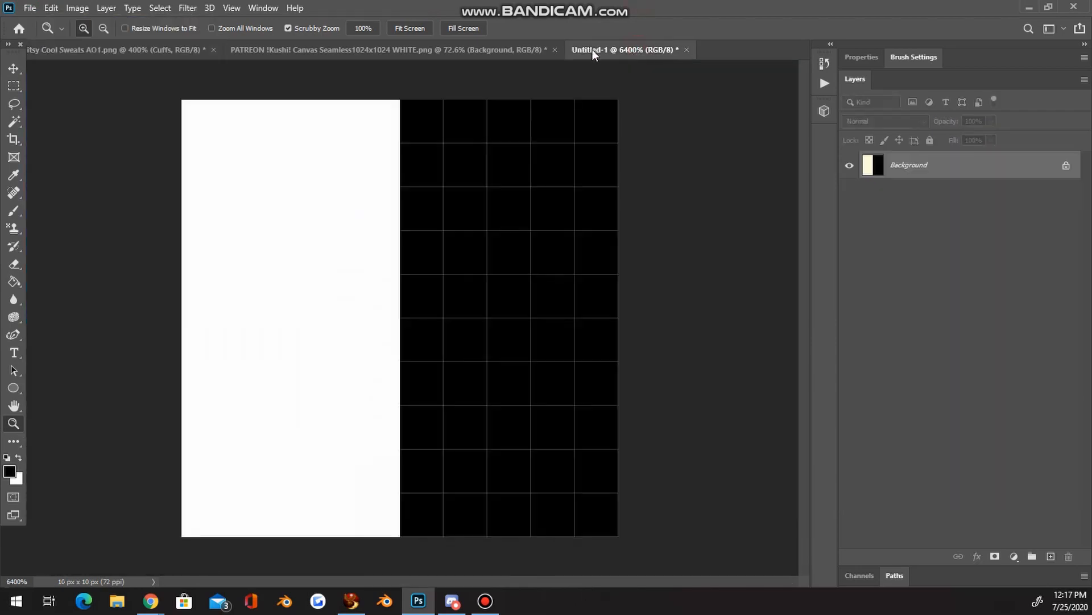
Create a new 512 × 512 pixel document at 72 pixels/inch
click(30, 8)
click(43, 22)
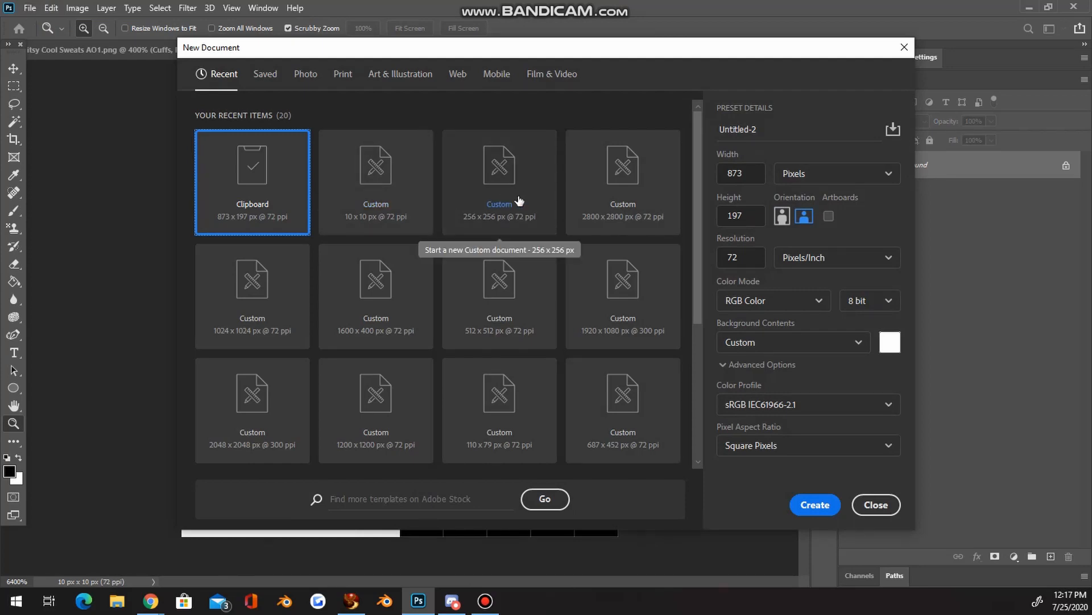
click(503, 310)
click(832, 505)
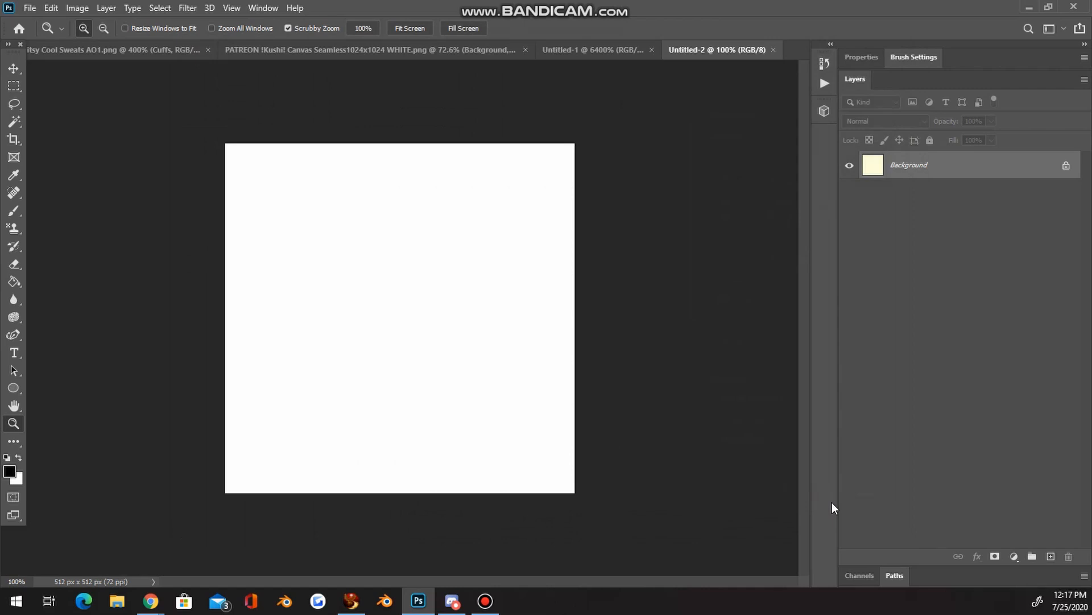
Start loading files into a stack and browse for the source images
click(30, 8)
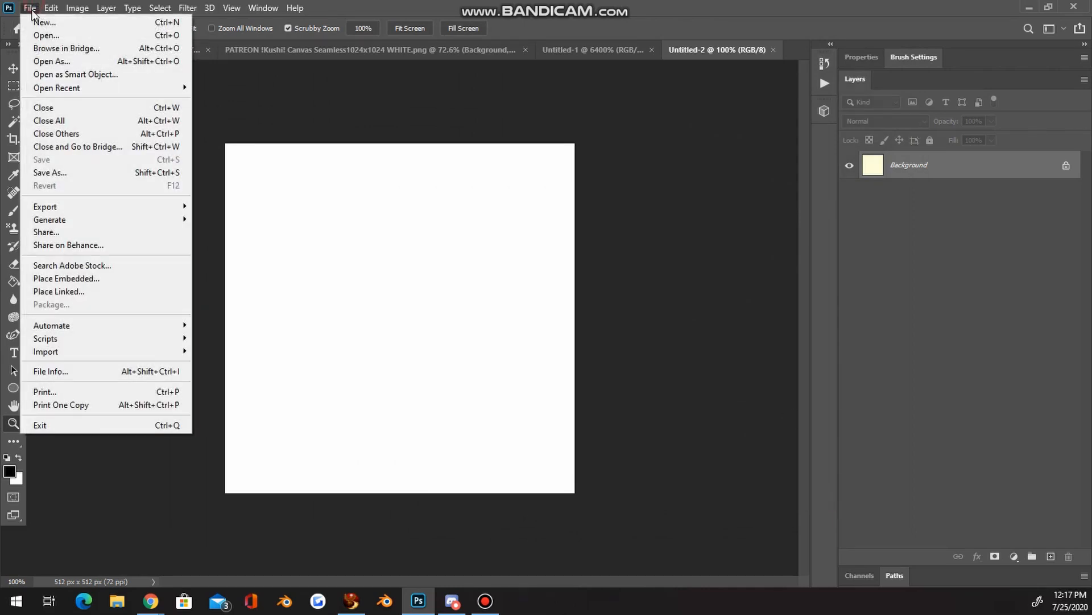
click(43, 36)
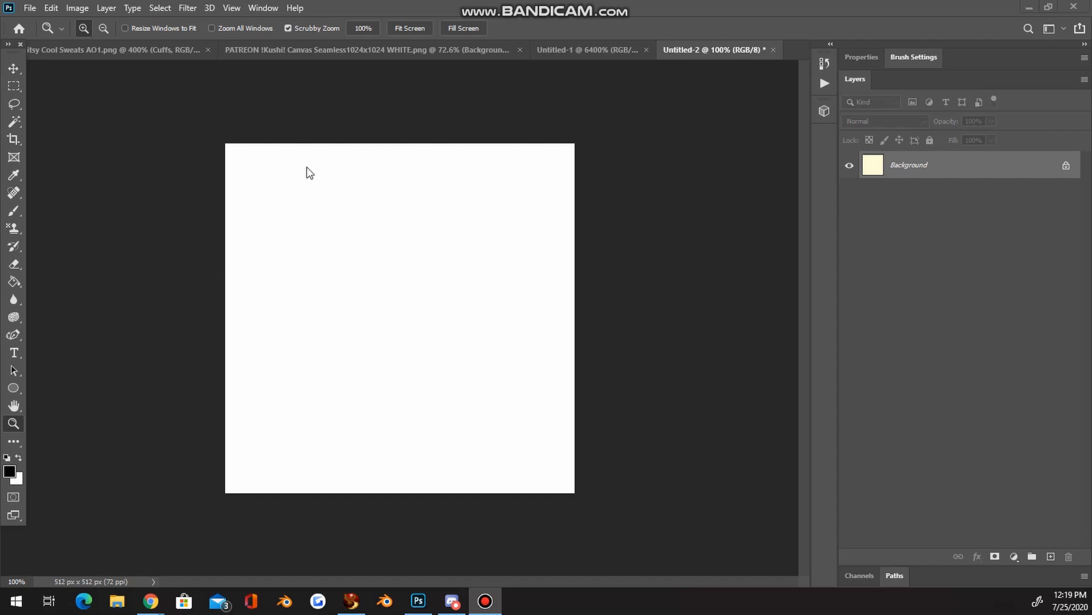
click(34, 7)
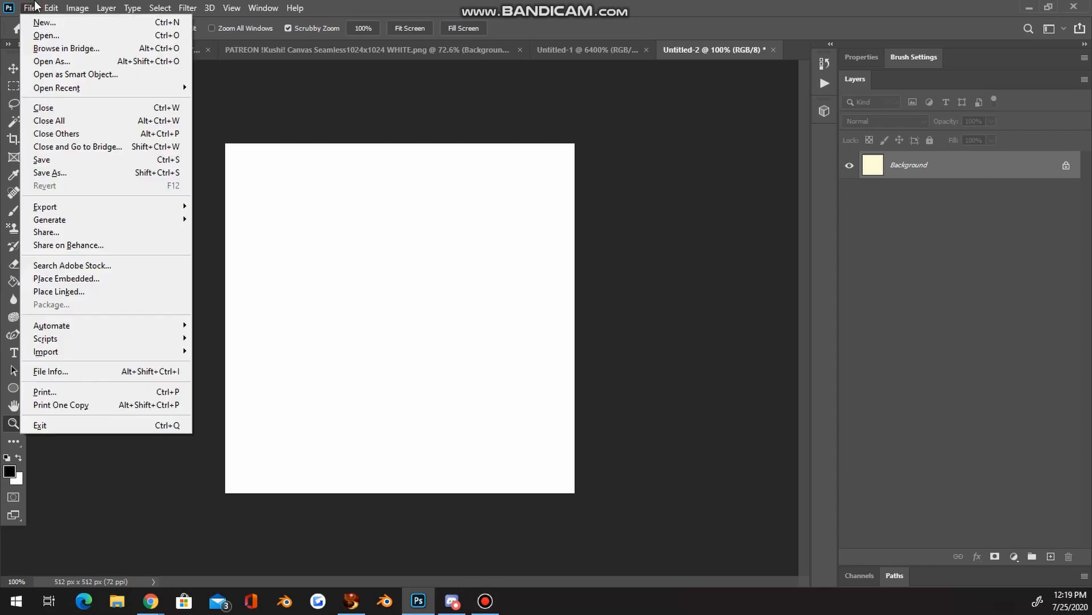
mouse_move(78, 338)
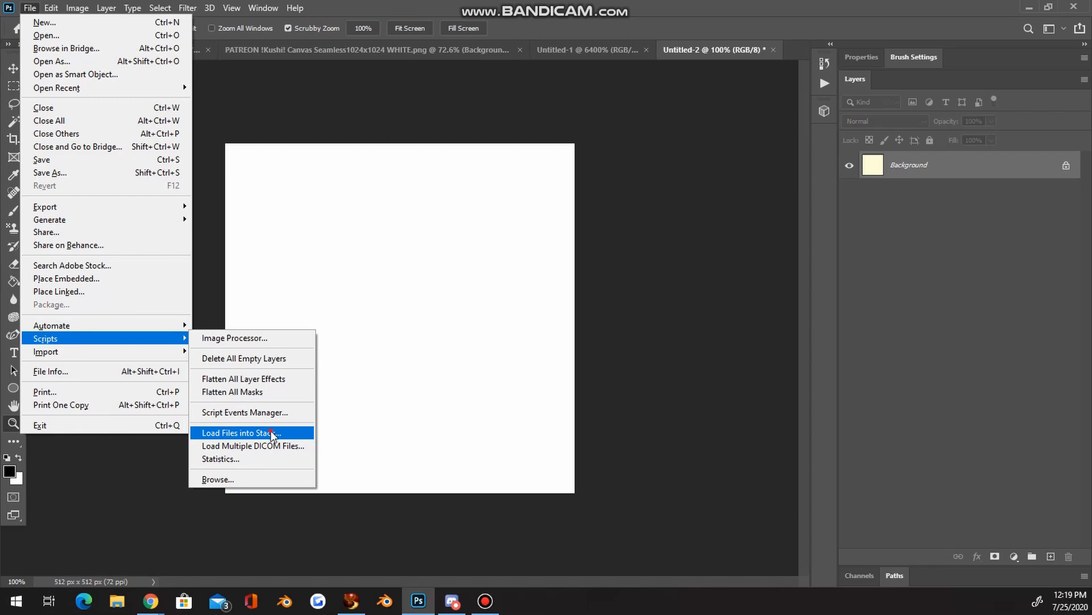
click(271, 433)
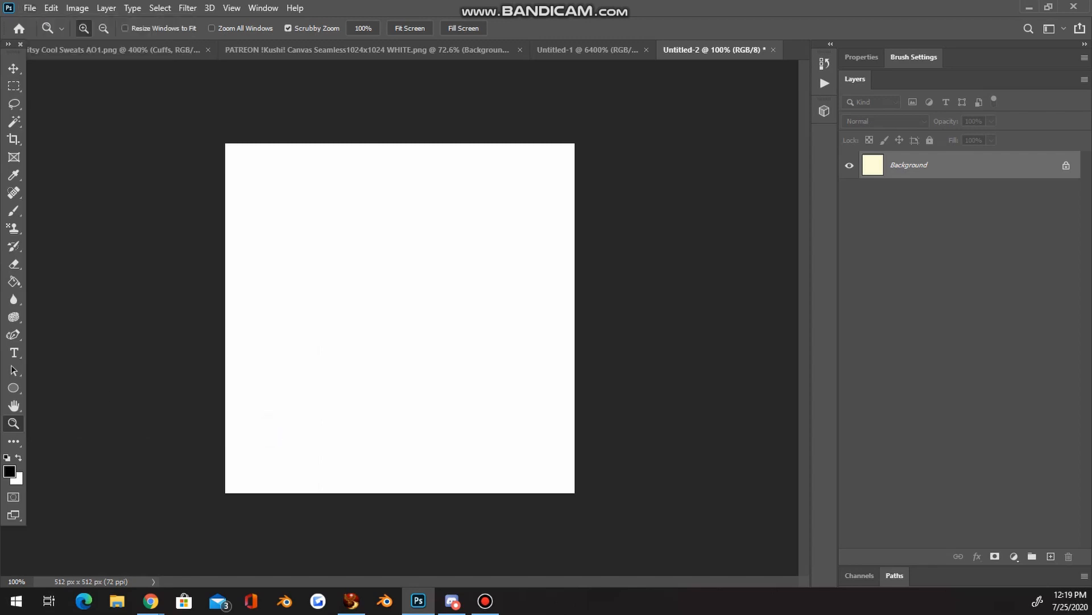
click(463, 247)
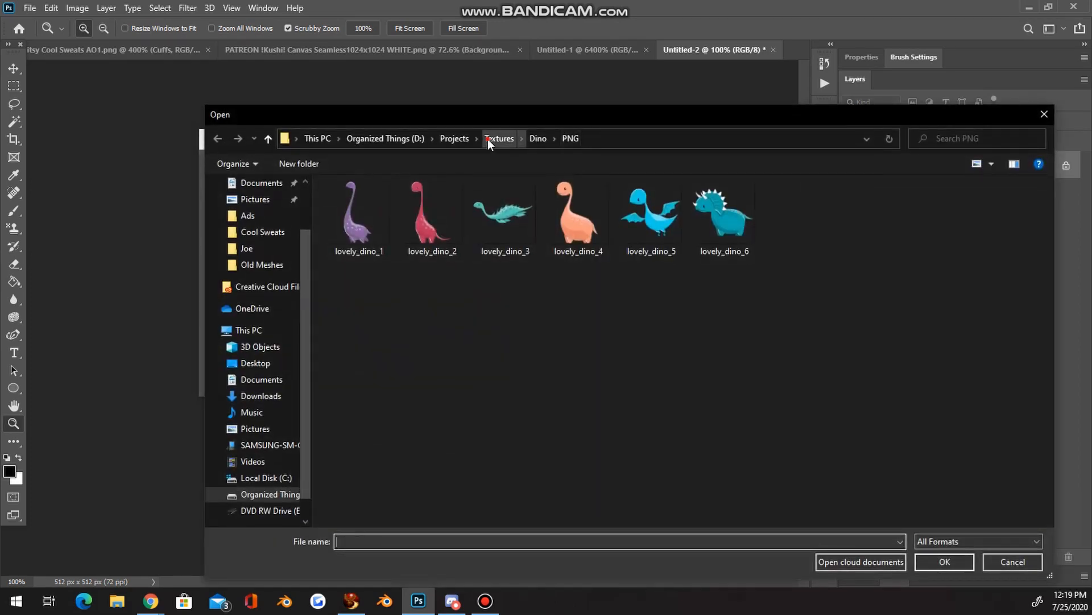
Browse to the Color Silhouette folder inside Textures > Hand-Drawn-Outter-Space > Outer Space_Color_PNG
click(488, 138)
scroll(432, 308, down, 2)
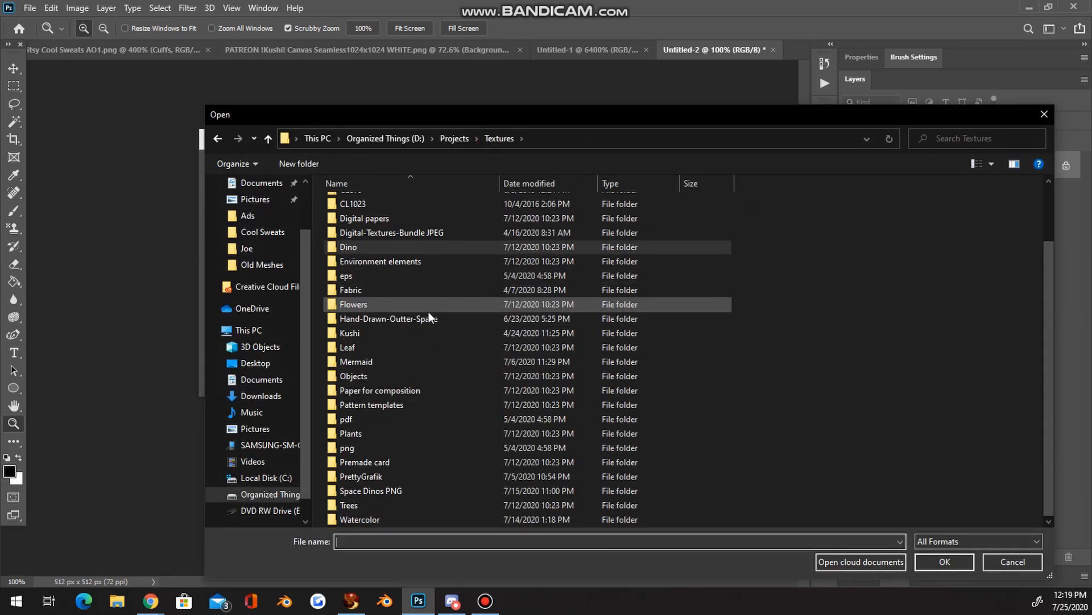
click(388, 449)
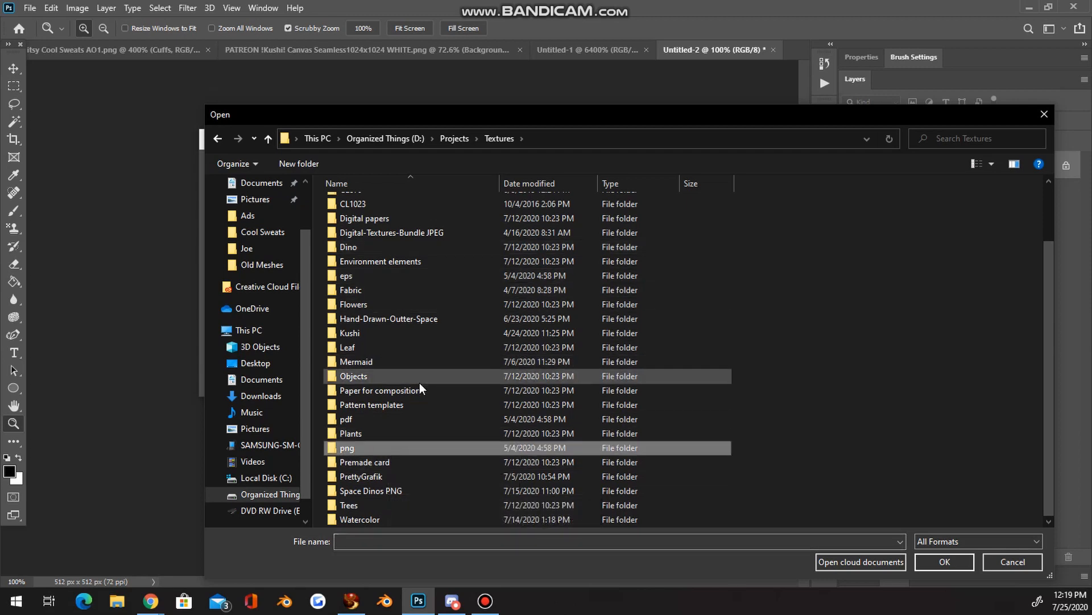
scroll(401, 473, up, 2)
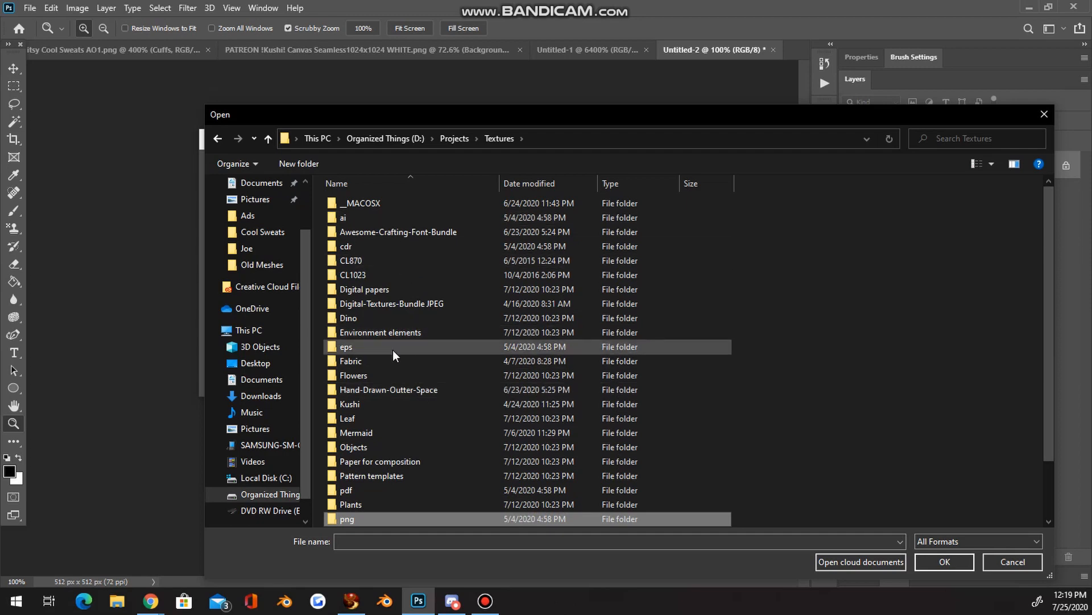
double_click(417, 388)
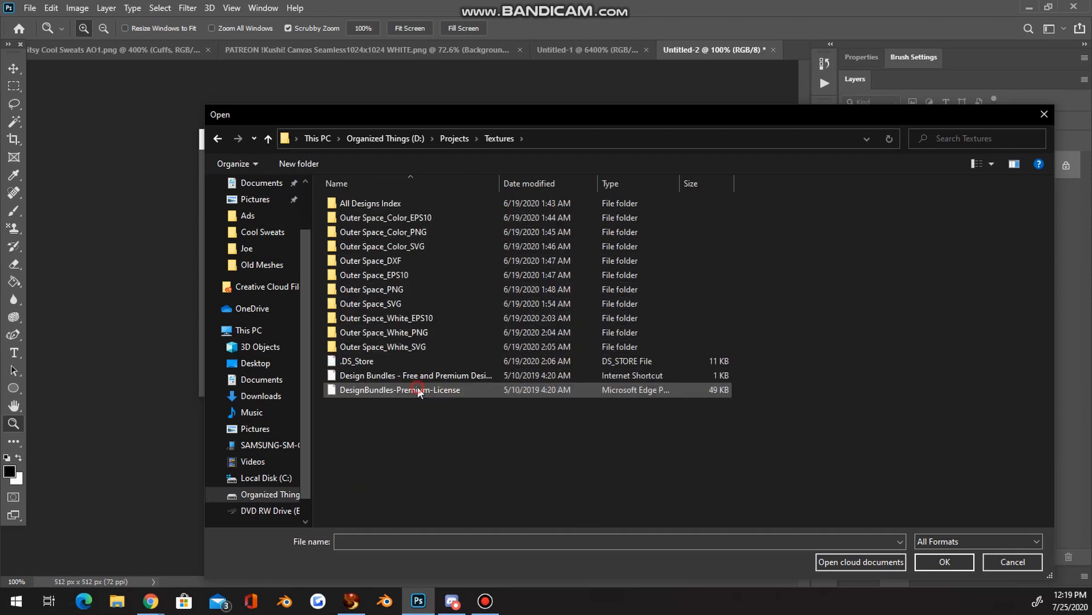
double_click(451, 232)
click(445, 232)
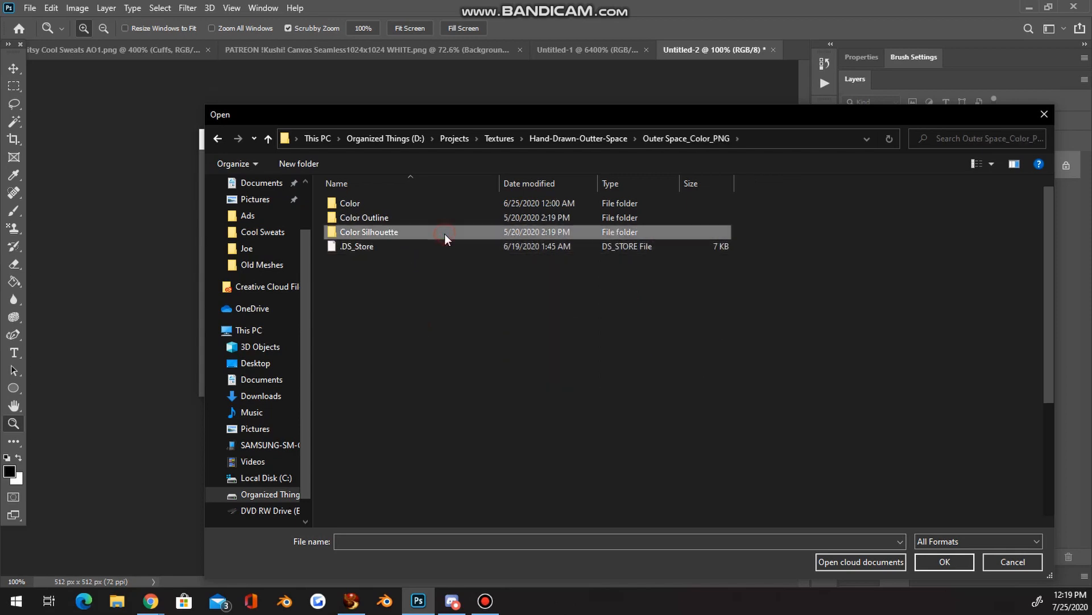
double_click(445, 233)
Load the images Outer Space_Color Silhouette-29 through Silhouette-33 as layers of a new stacked document
scroll(620, 328, down, 1)
click(429, 461)
ctrl+click(499, 458)
ctrl+click(598, 464)
ctrl+click(677, 467)
ctrl+click(754, 478)
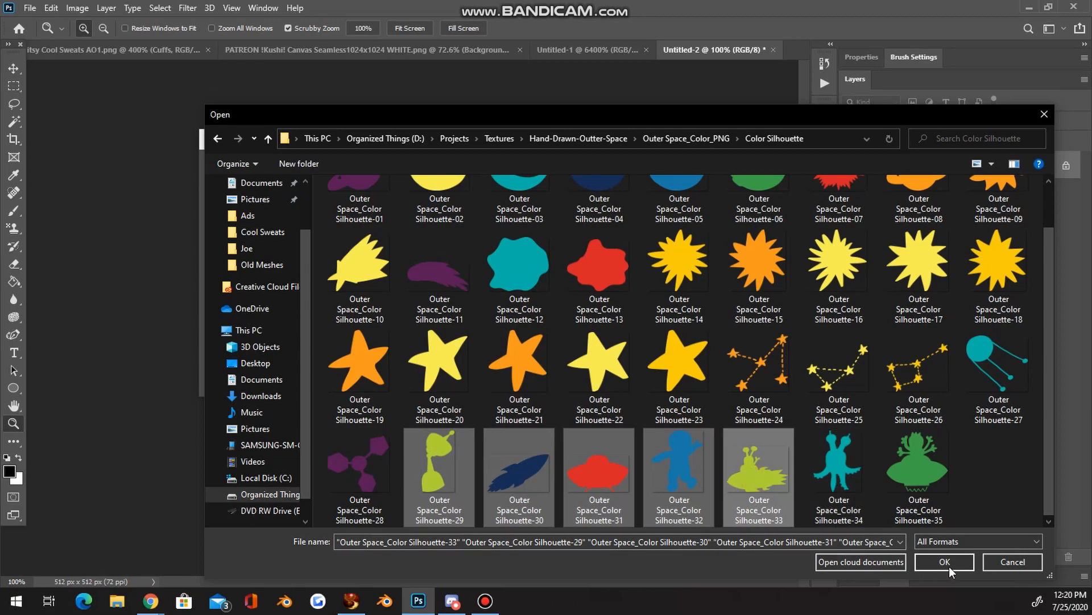
click(954, 562)
click(531, 172)
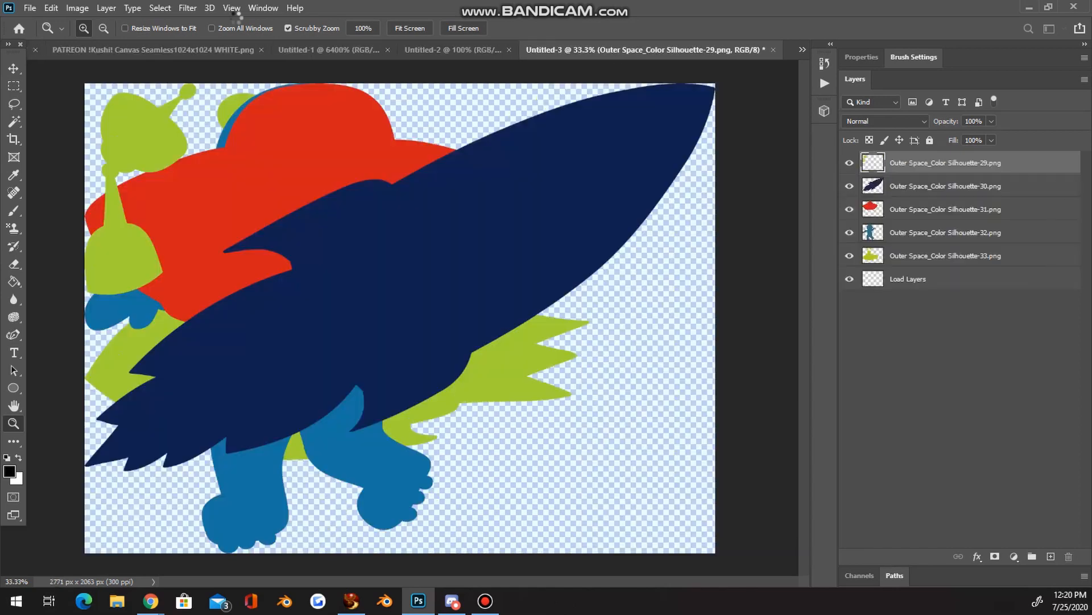
Resize the stacked silhouette image to a width of 150 pixels, keeping its proportions
click(76, 8)
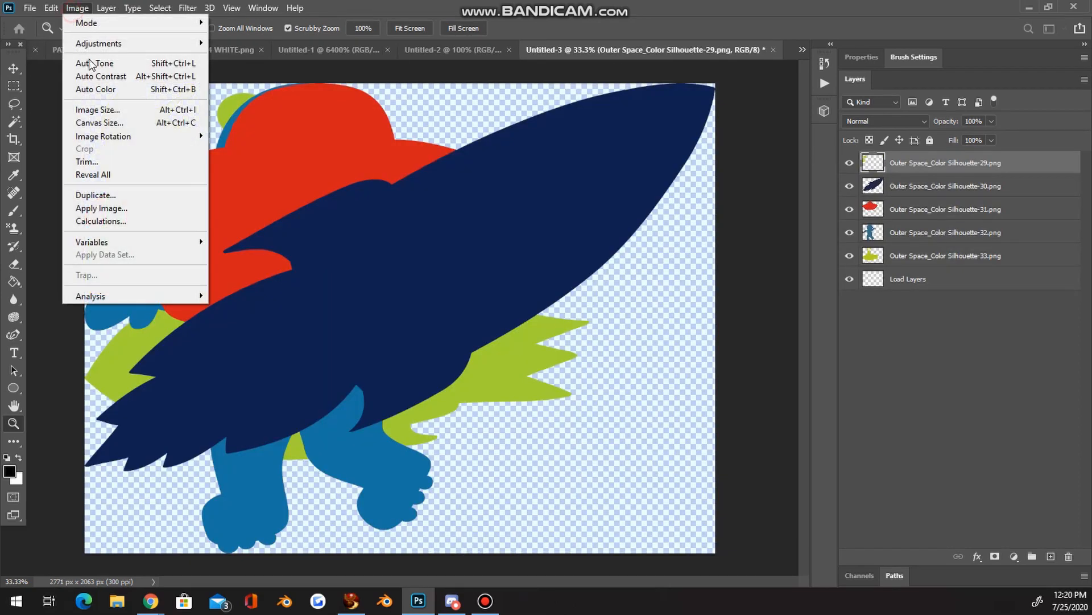
click(91, 176)
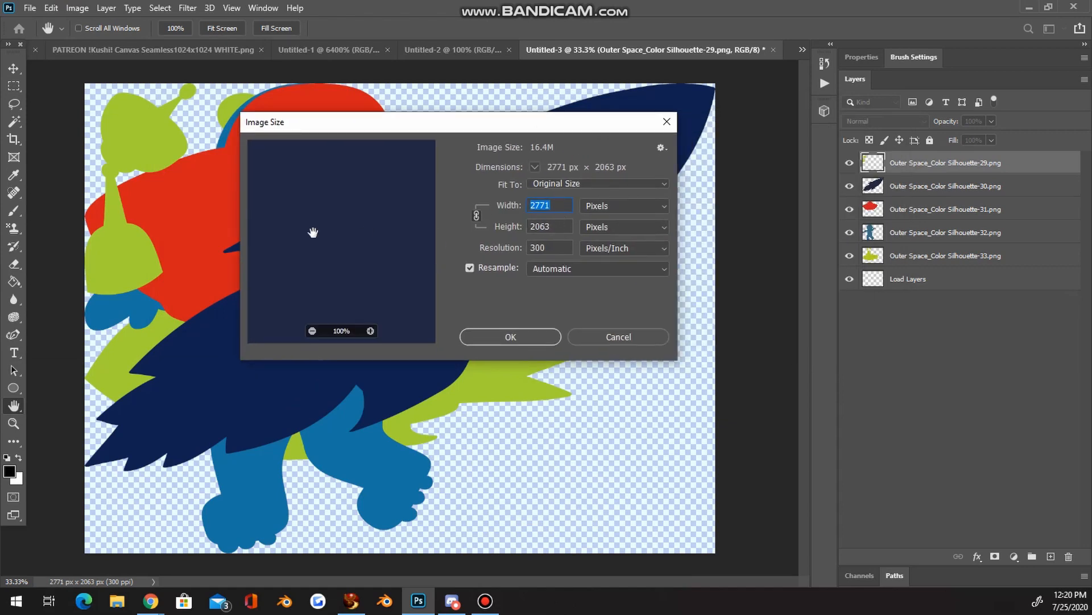
text(100)
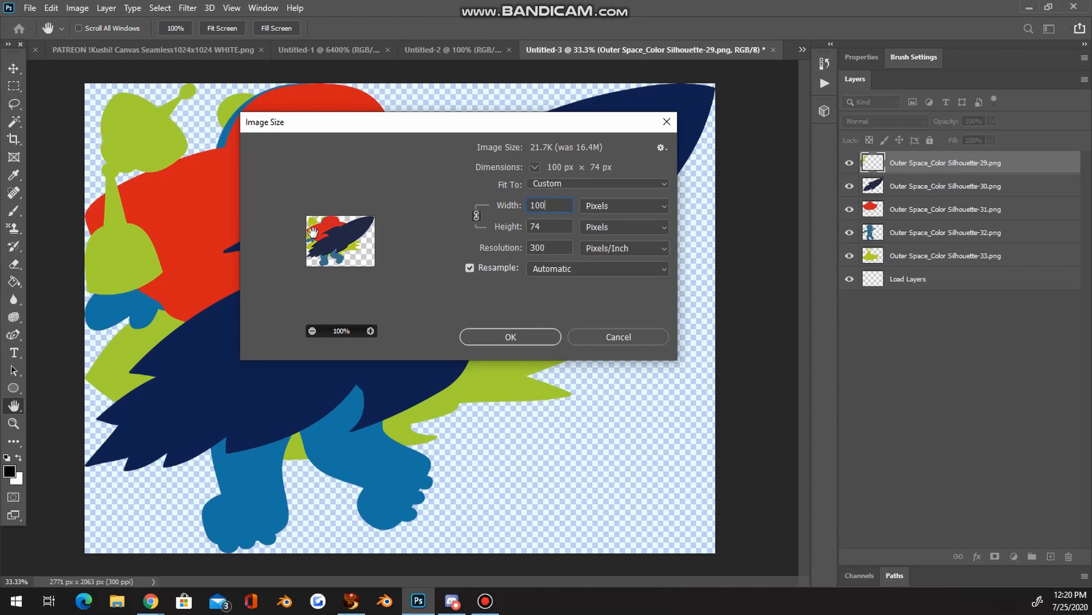
key(BackSpace)
text(5)
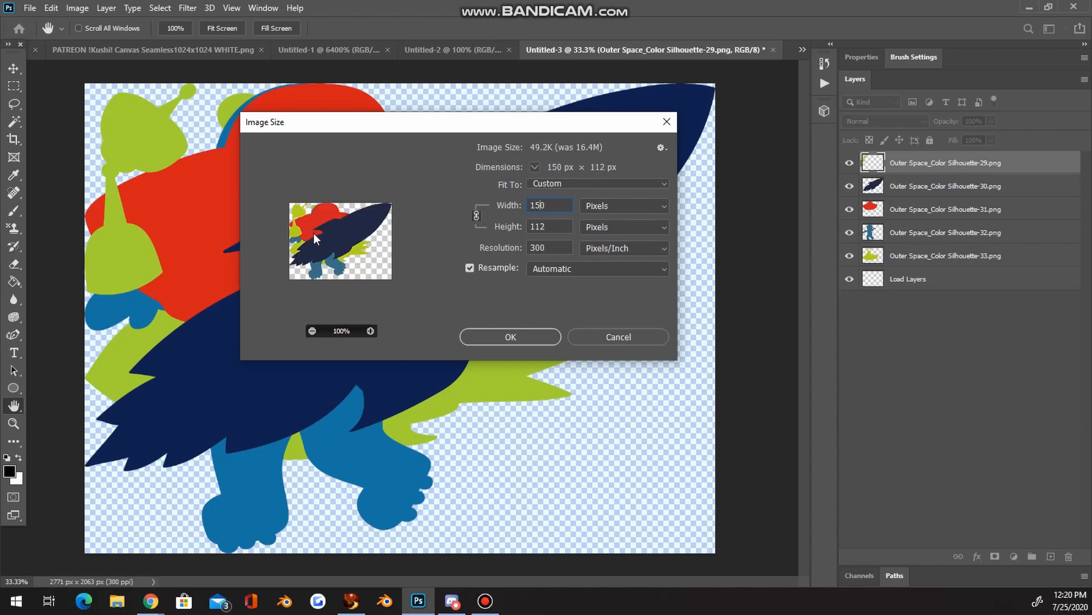
key(Return)
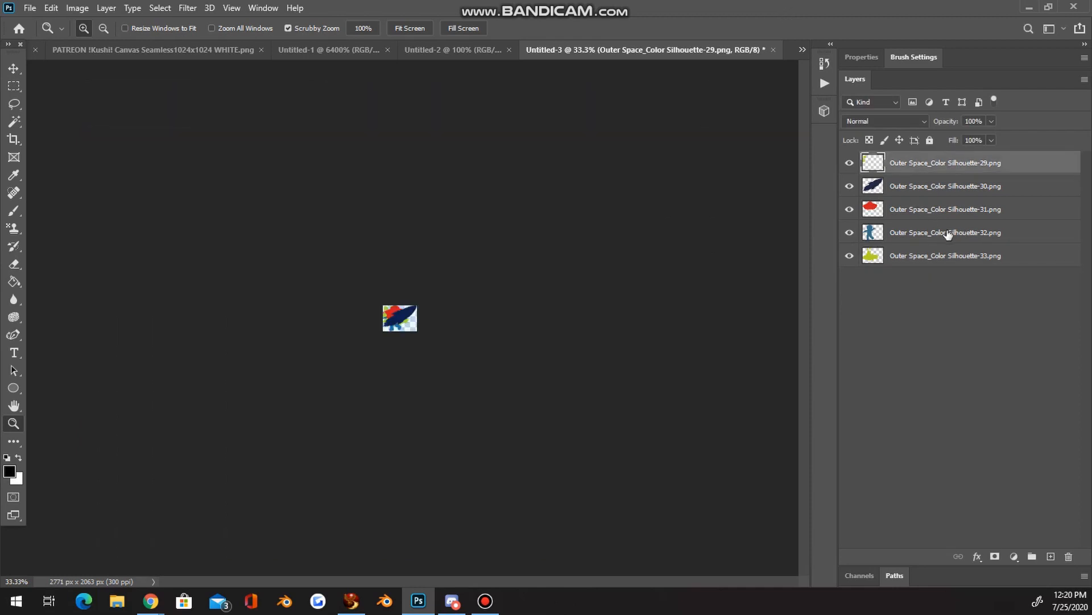
Duplicate all five resized silhouette layers into the Untitled-2 document
shift+click(940, 262)
right_click(940, 261)
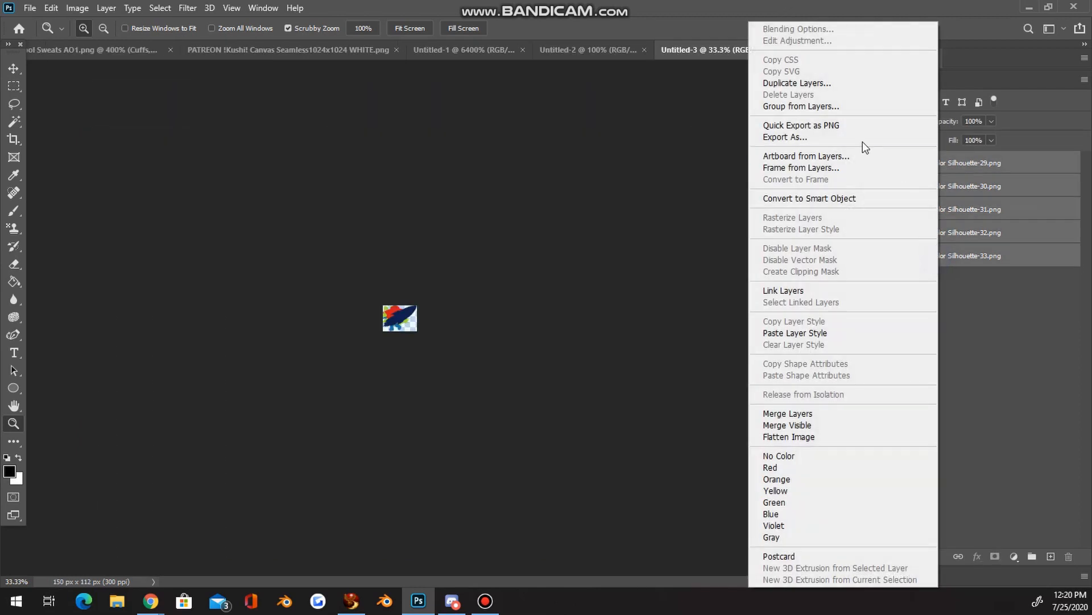
click(805, 80)
click(690, 186)
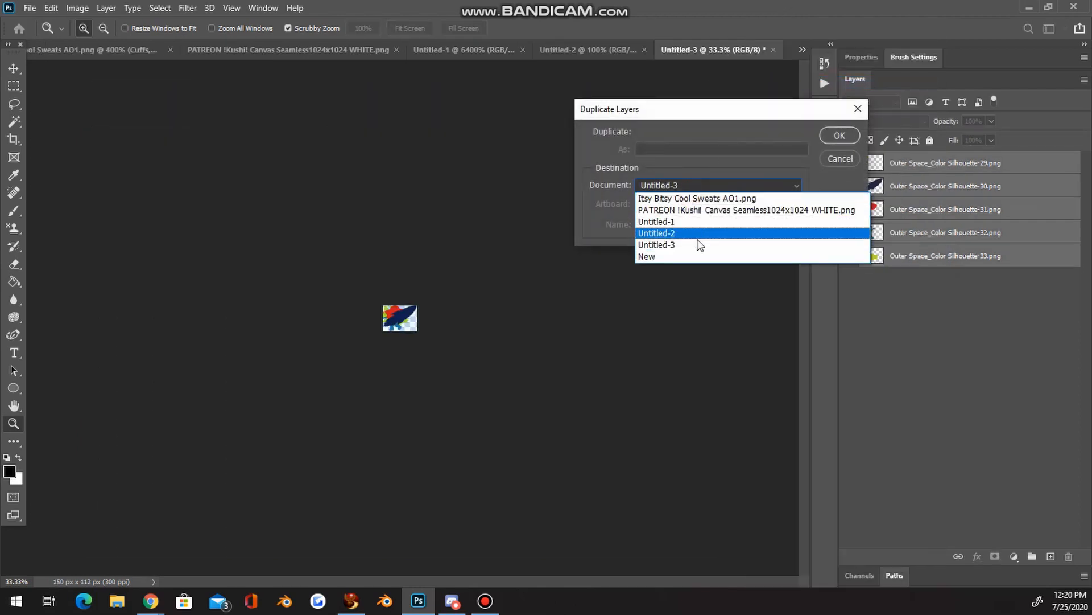
click(699, 234)
click(840, 135)
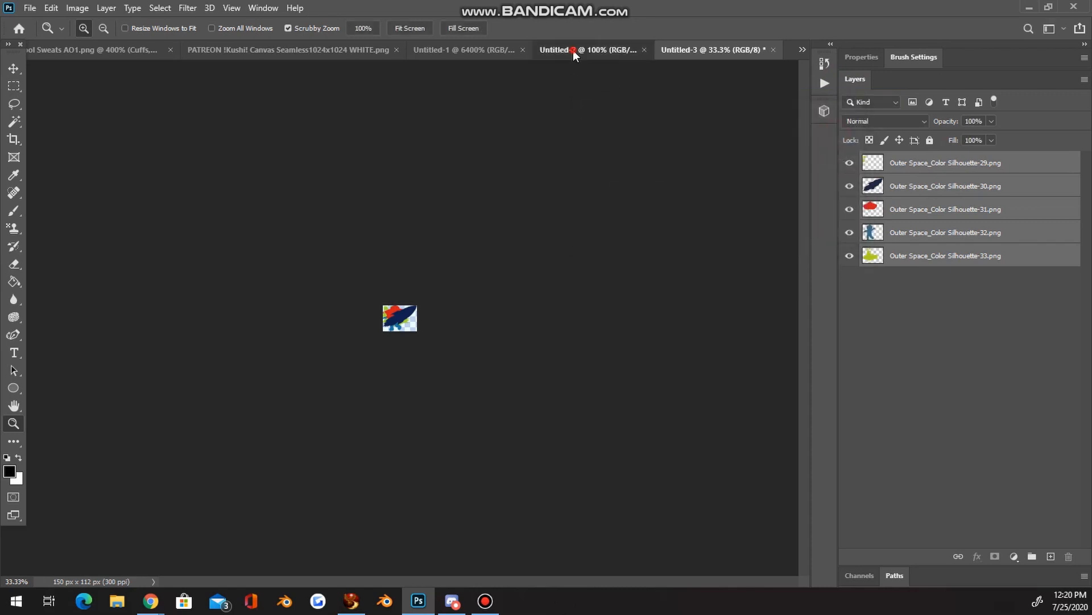
In Untitled-2, spread the rocket, red saucer, blue astronaut and green alien ship apart across the canvas so no silhouettes overlap
click(572, 50)
click(9, 67)
drag(269, 179, 294, 327)
click(413, 331)
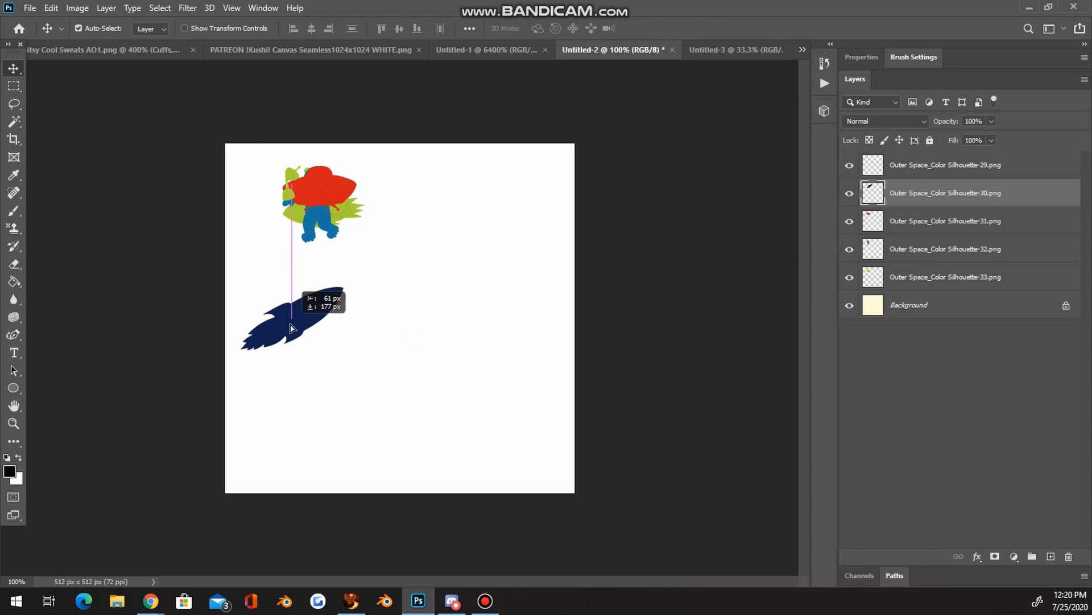
drag(343, 189, 510, 197)
drag(299, 190, 440, 335)
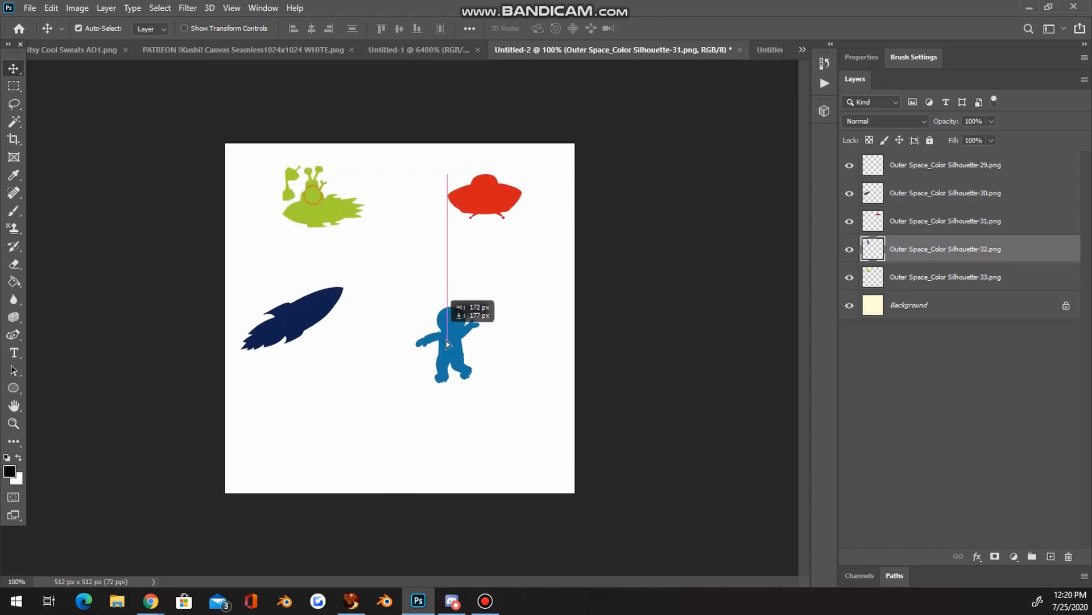
drag(302, 206, 311, 448)
drag(314, 305, 355, 273)
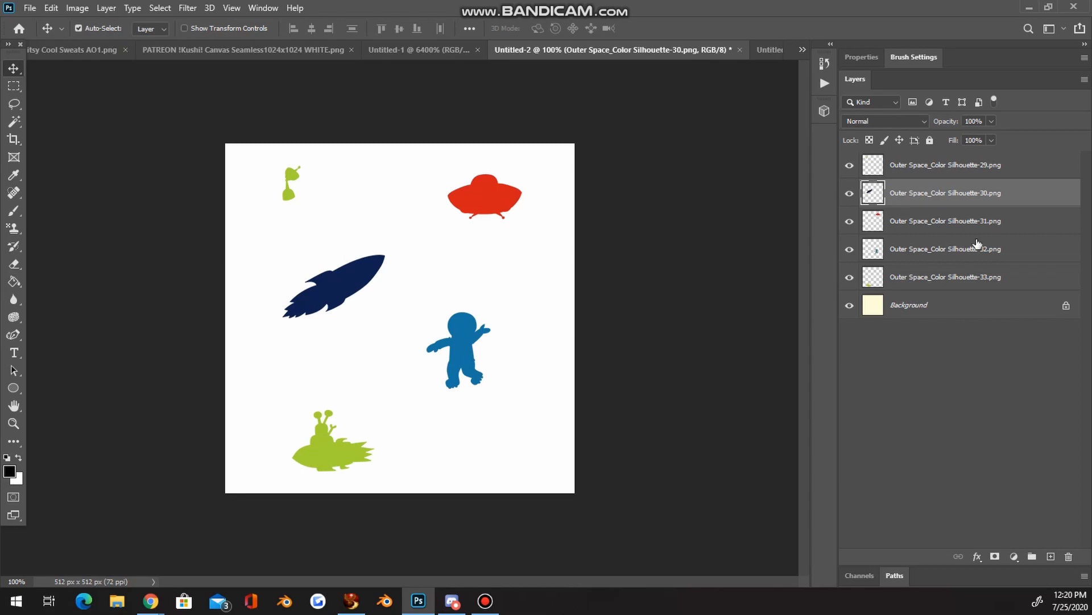
Duplicate the five silhouette layers within Untitled-2 and merge the copies into a single layer
click(964, 283)
shift+click(960, 165)
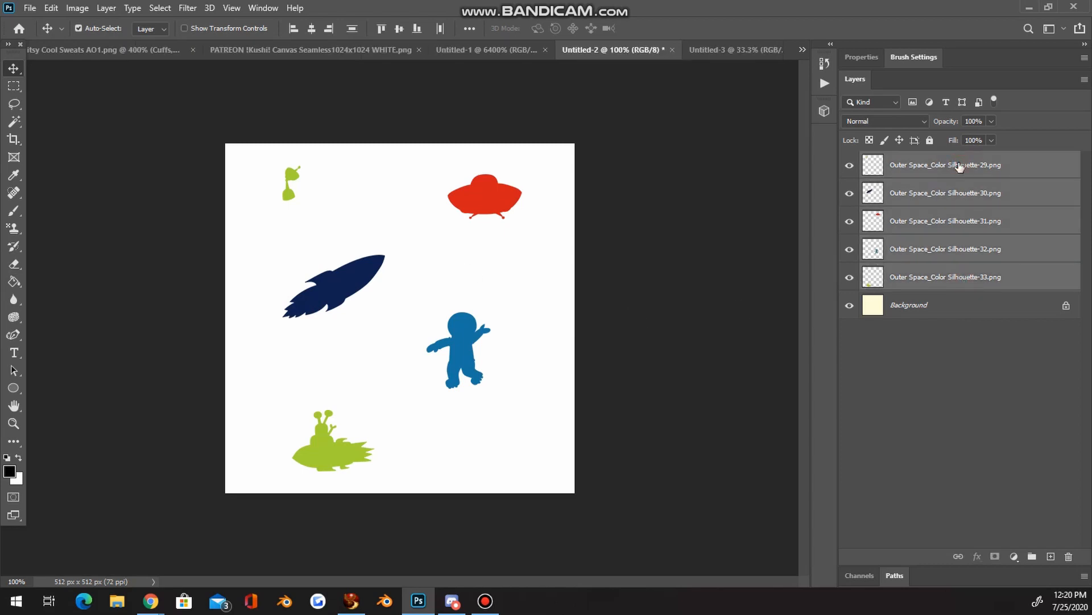
right_click(960, 166)
click(866, 83)
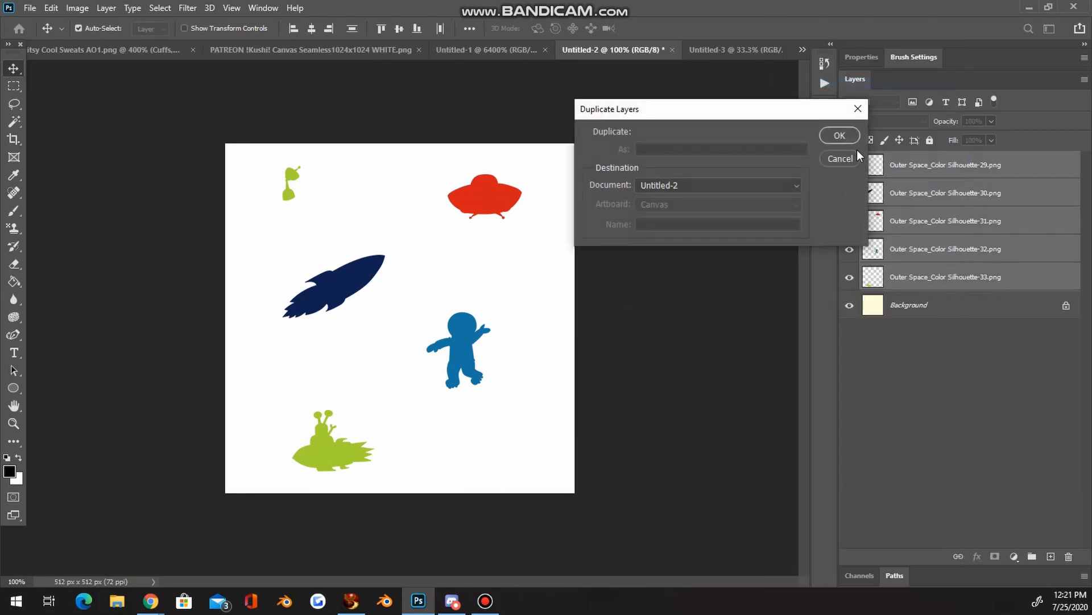
click(841, 136)
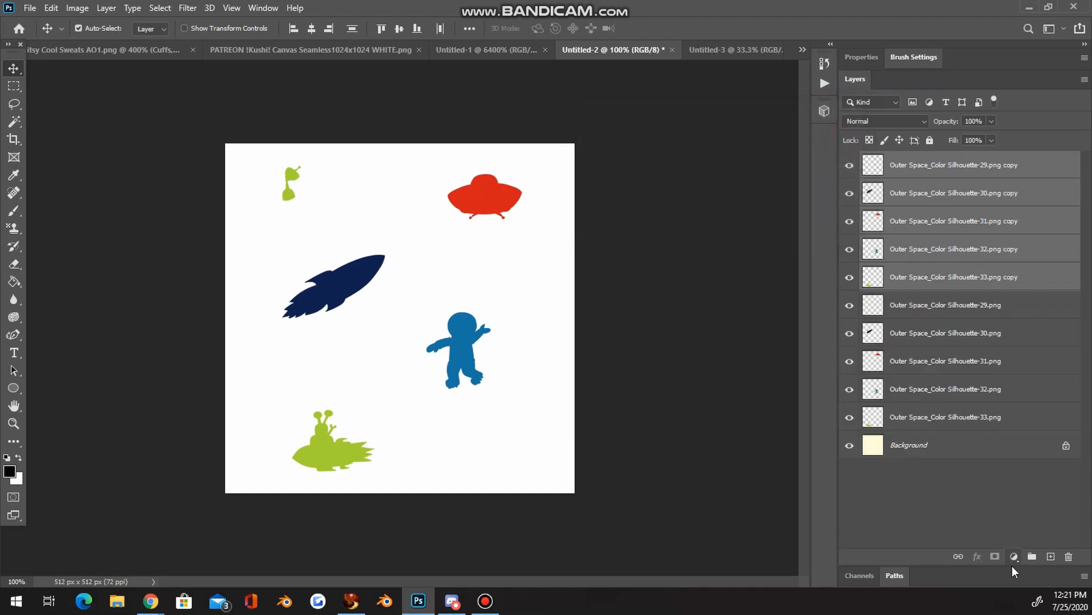
right_click(968, 194)
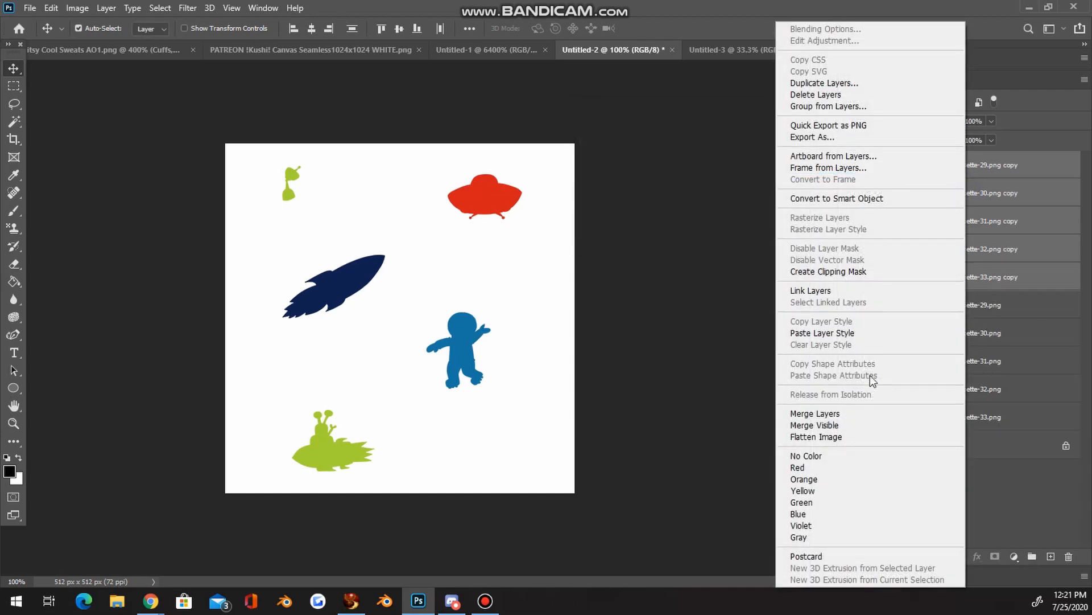
click(876, 416)
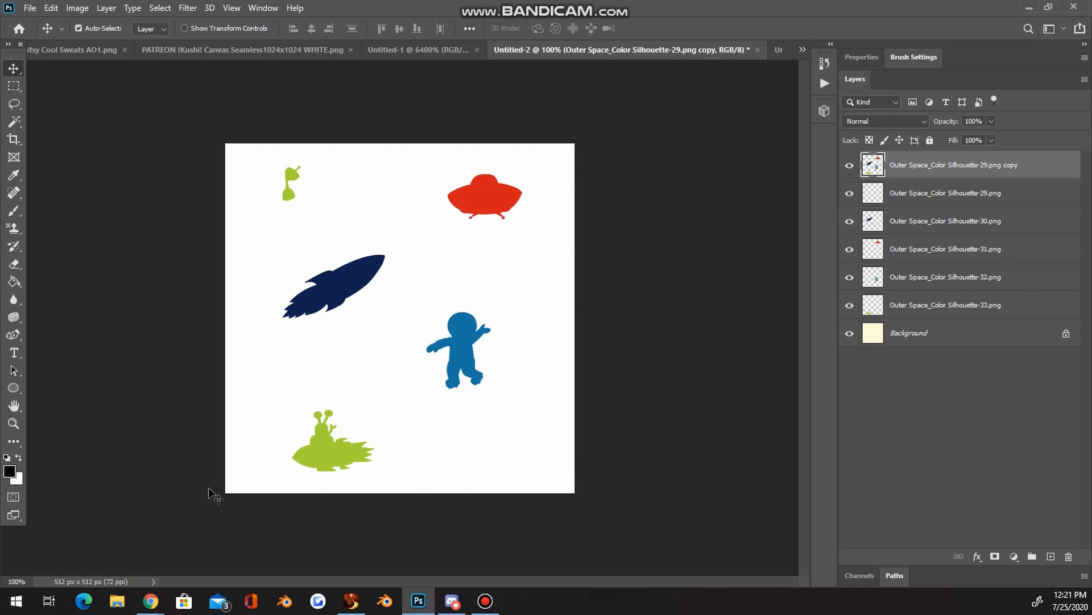
Apply the Offset filter to the merged copy with 128 pixels horizontal, 256 pixels vertical and Wrap Around
click(187, 8)
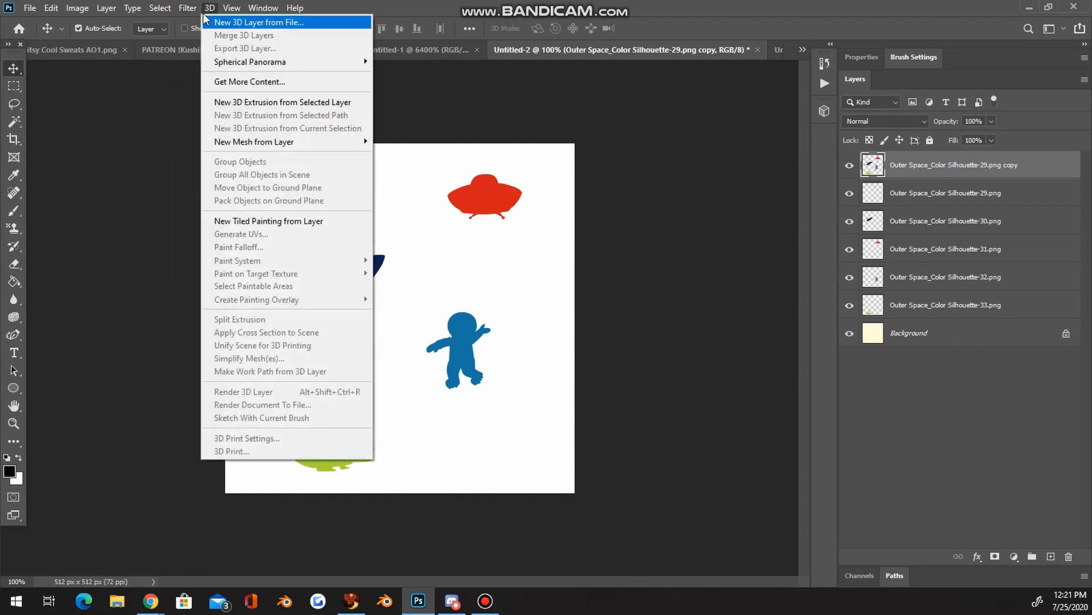
mouse_move(203, 275)
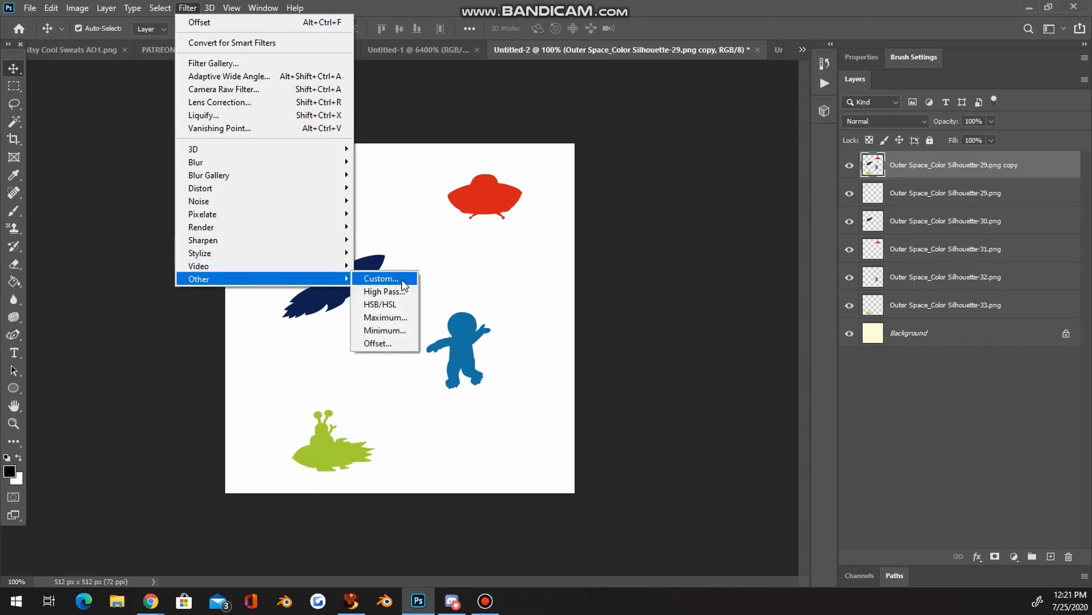
click(395, 345)
text(256)
key(Tab)
text(256)
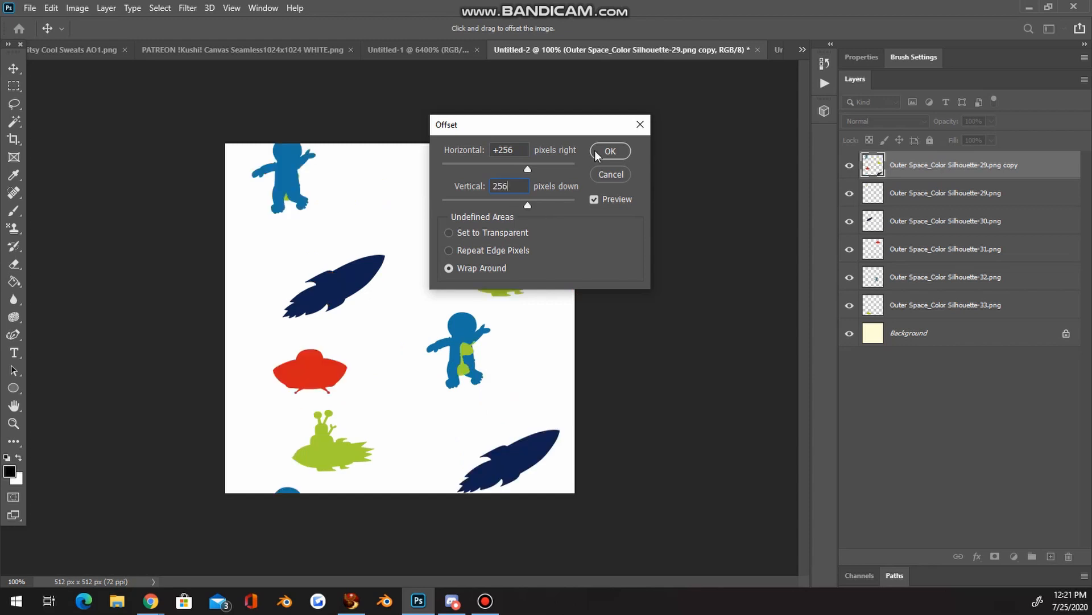
drag(535, 121, 653, 92)
double_click(621, 122)
text(128)
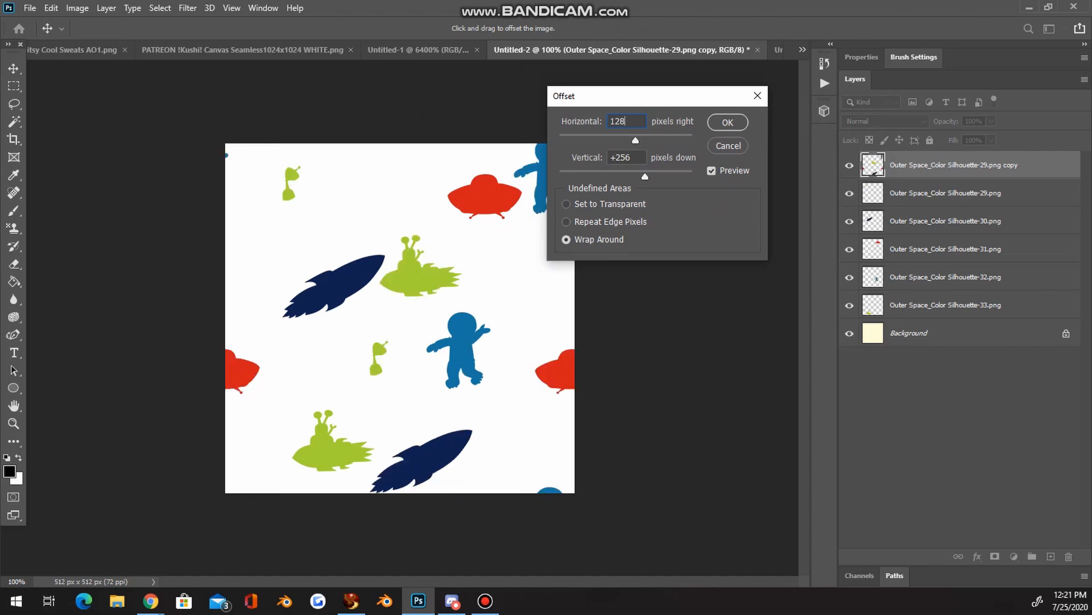
key(Return)
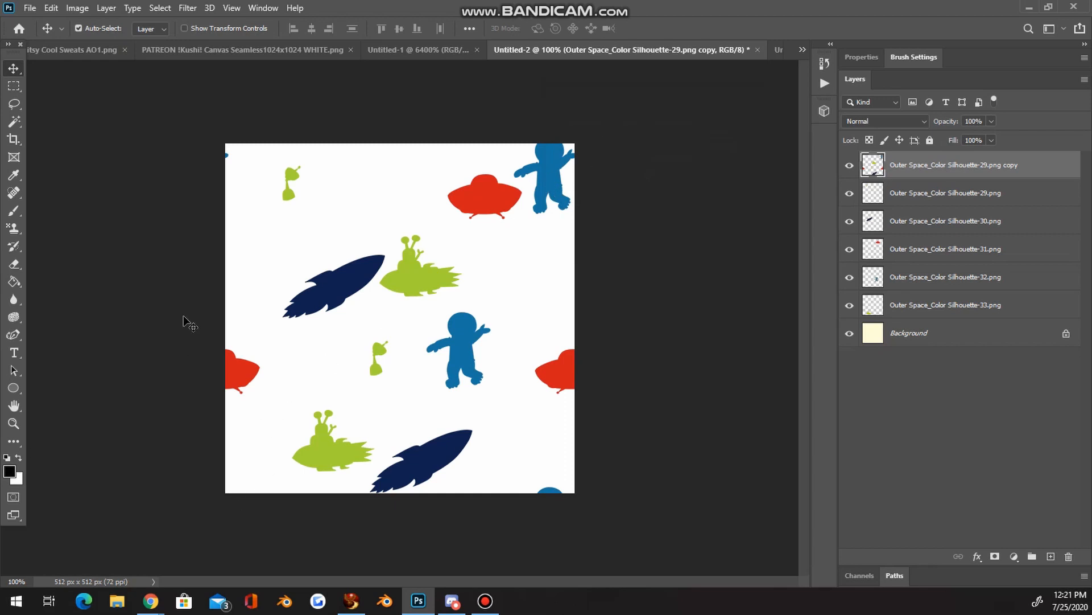
Move the original red saucer and navy rocket into clear spaces in the upper half of the canvas, away from the offset silhouettes
click(938, 199)
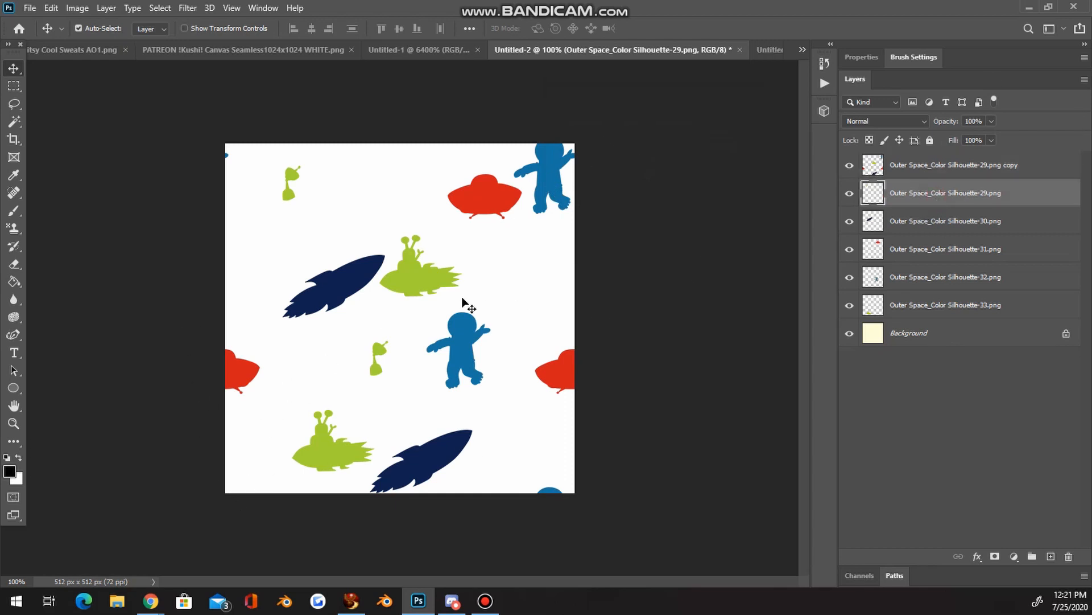
click(848, 167)
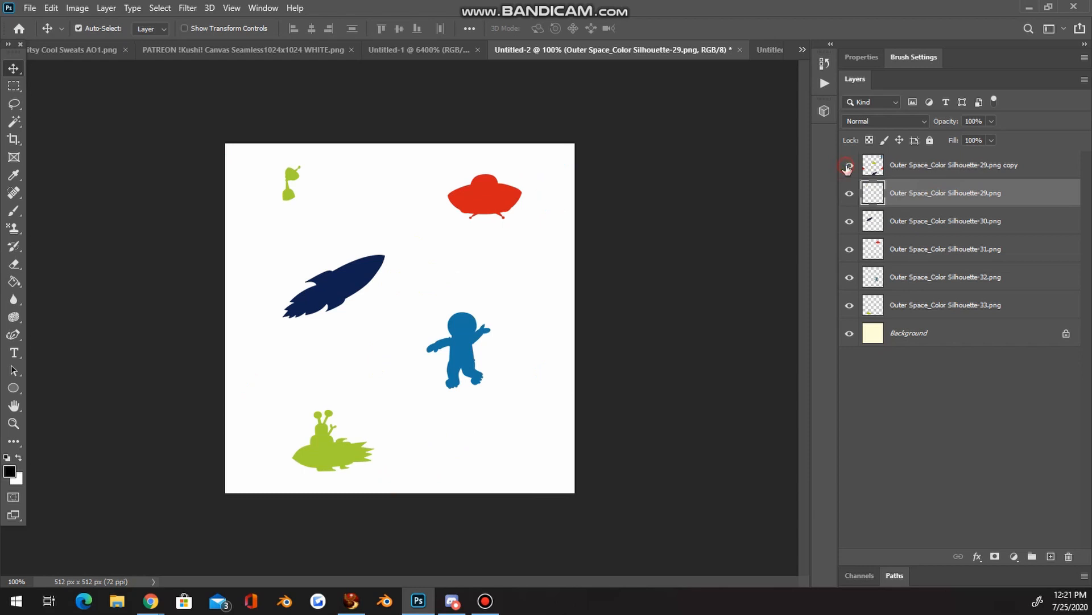
click(848, 167)
mouse_move(376, 288)
mouse_down()
mouse_move(394, 224)
mouse_move(403, 280)
mouse_move(377, 275)
mouse_up()
key(ctrl+z)
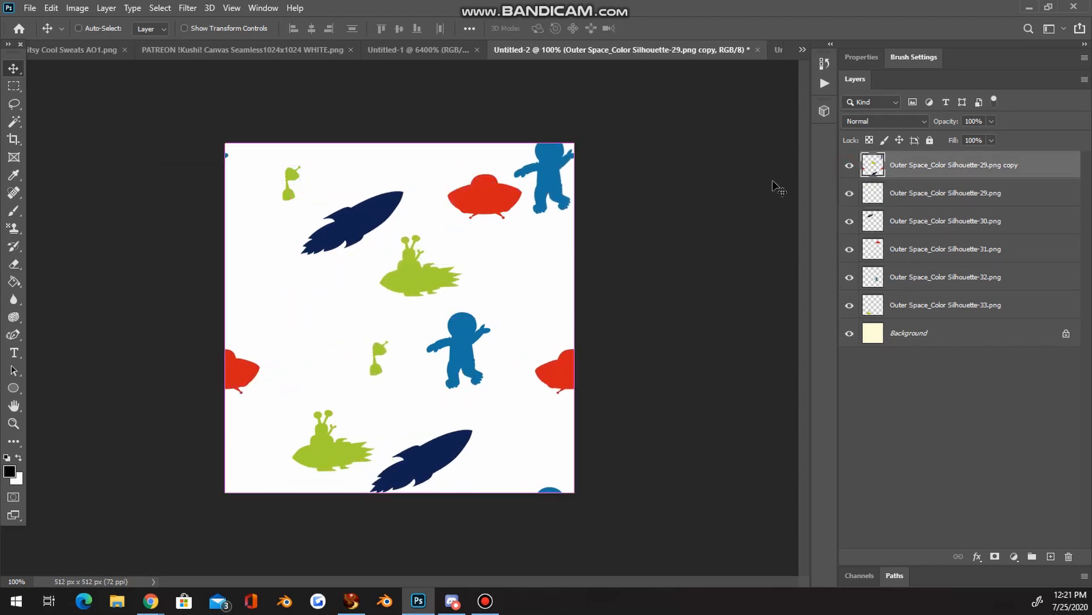
click(934, 251)
drag(484, 201, 441, 175)
drag(381, 221, 353, 269)
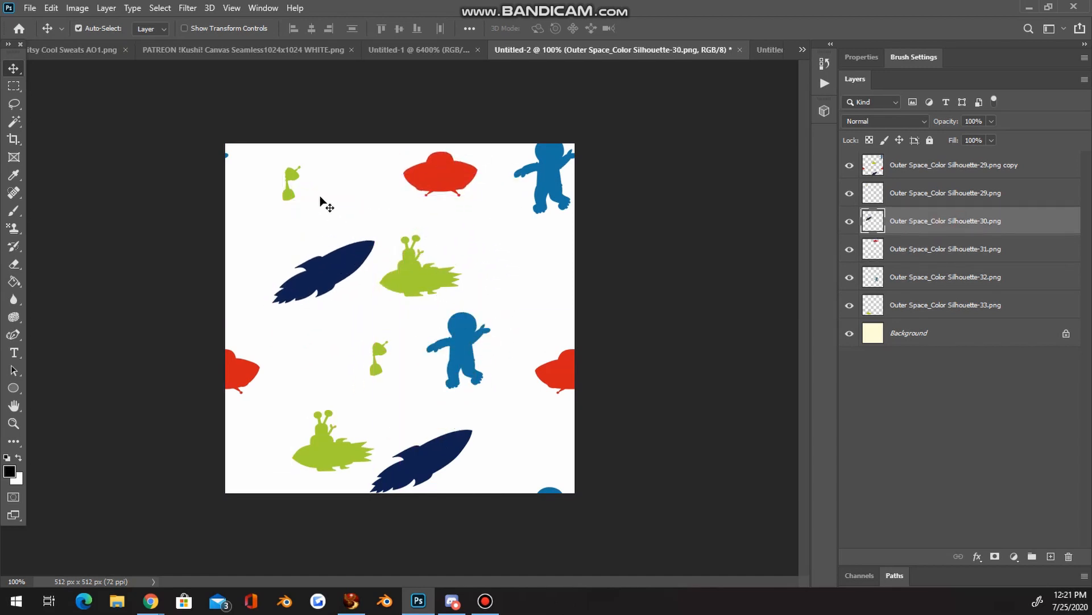
Reposition the original astronaut at the canvas's lower left and the alien ship below right of centre, and nudge the rocket up
drag(292, 199, 500, 238)
drag(467, 343, 331, 366)
drag(324, 453, 458, 400)
drag(327, 373, 306, 419)
drag(378, 372, 450, 312)
drag(495, 234, 290, 198)
mouse_move(330, 264)
mouse_down()
mouse_move(529, 279)
mouse_move(335, 266)
mouse_move(329, 252)
mouse_up()
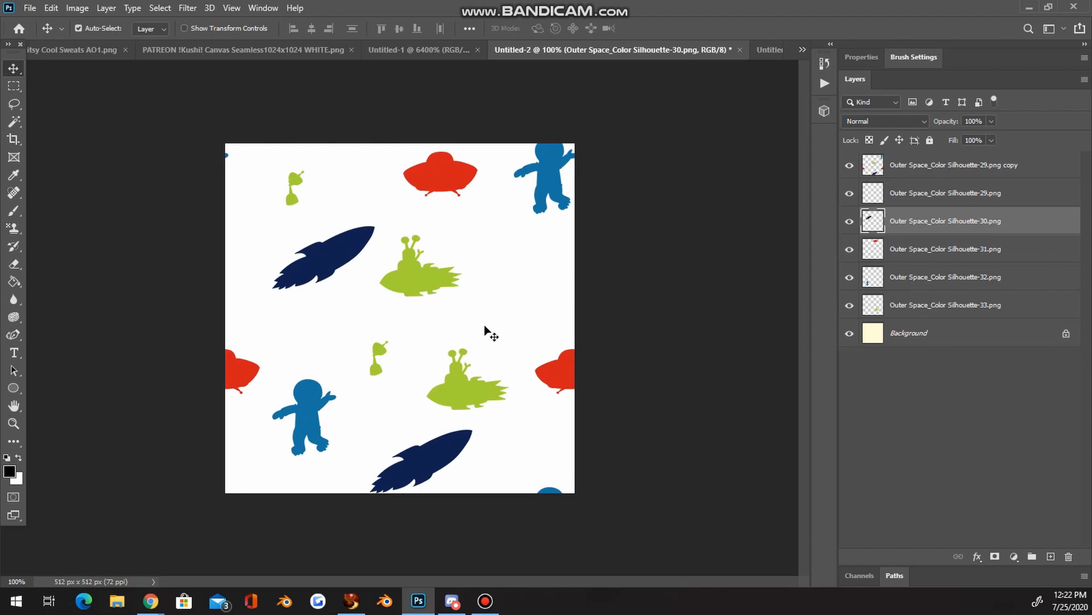
Duplicate the five rearranged silhouette layers within Untitled-2 and merge the new copies into a single layer
click(940, 305)
shift+click(949, 194)
right_click(949, 195)
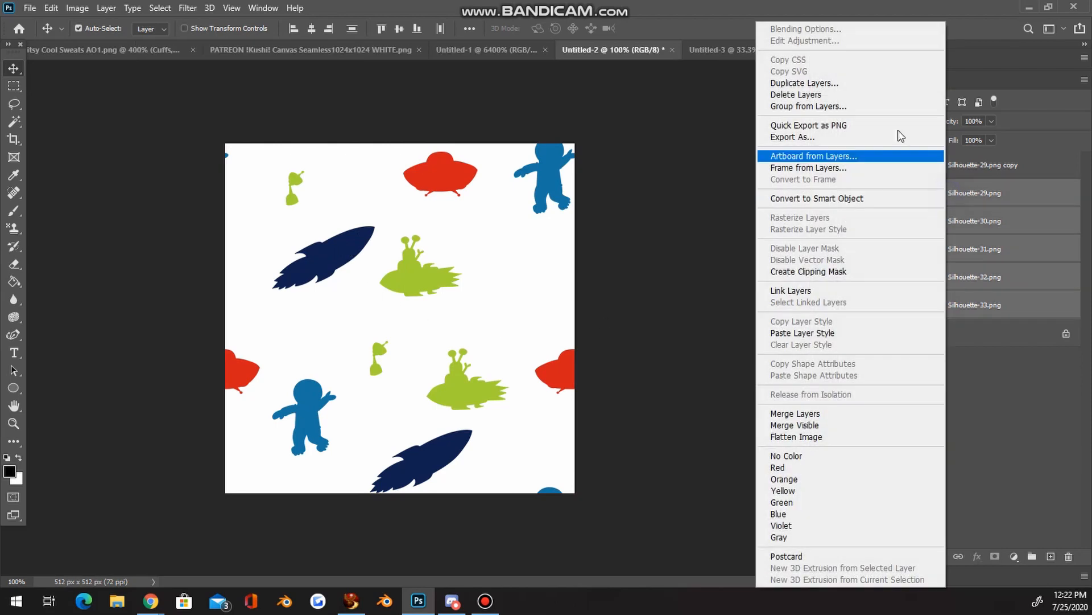
click(857, 83)
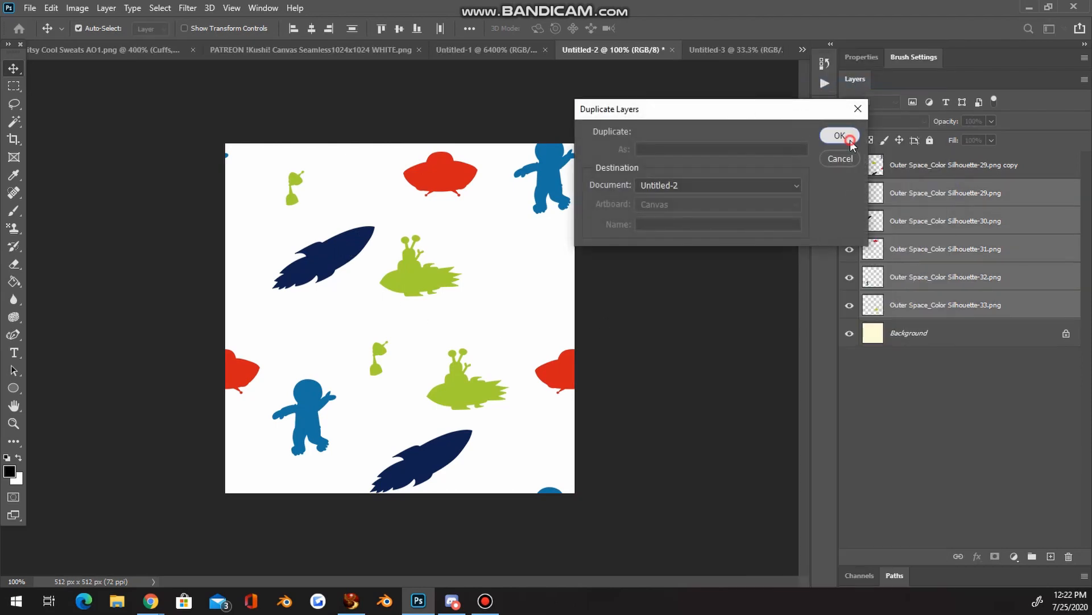
click(826, 135)
right_click(926, 207)
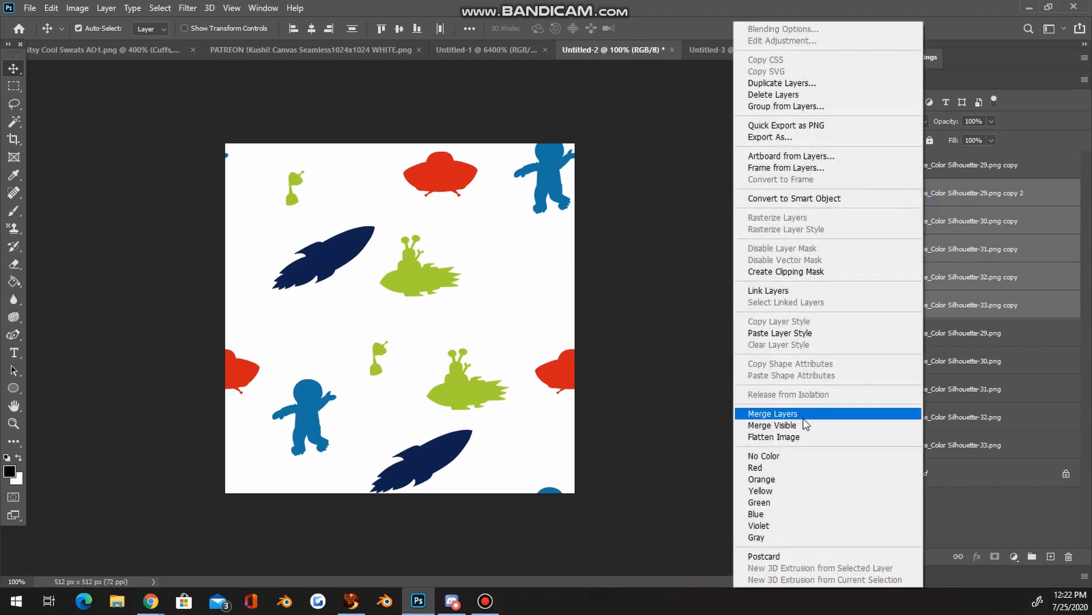
click(808, 419)
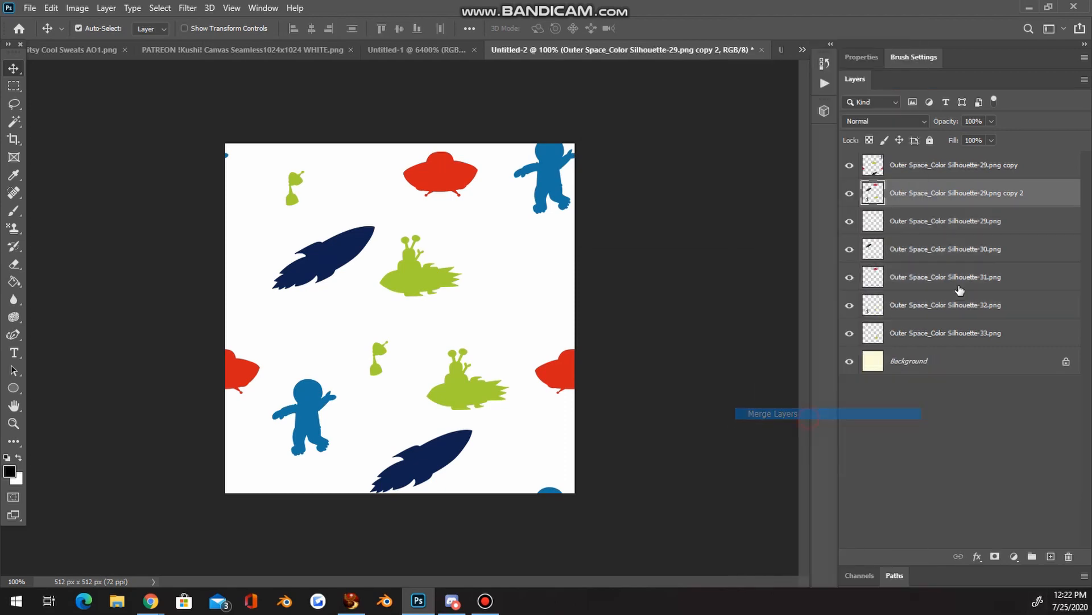
Lock the two merged copy layers and rotate the five original silhouette layers together slightly counterclockwise with Free Transform
shift+click(1005, 167)
key(ctrl+slash)
click(962, 221)
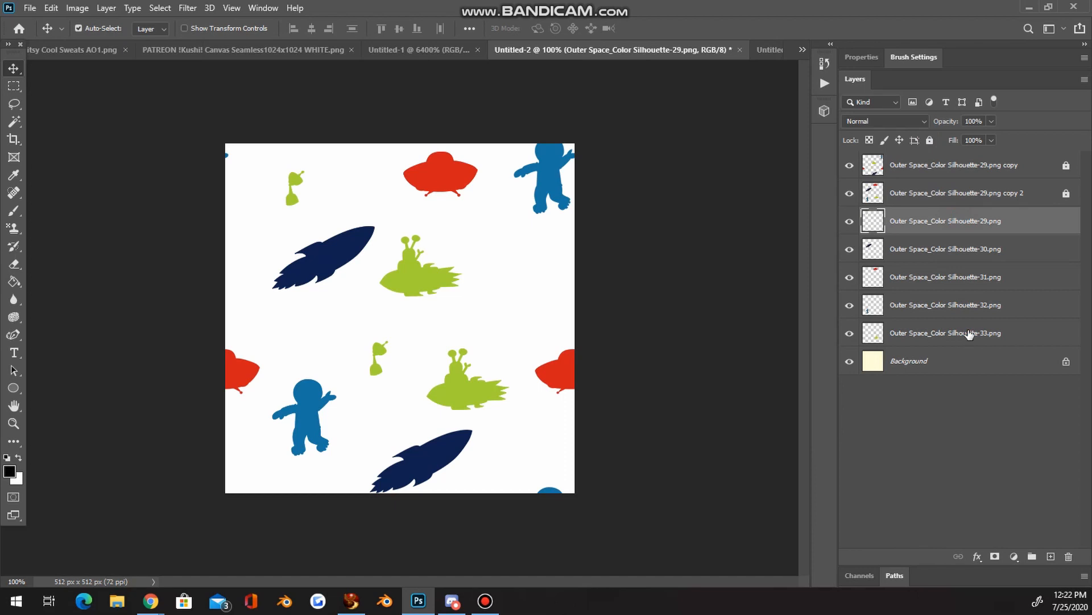
shift+click(969, 333)
click(51, 8)
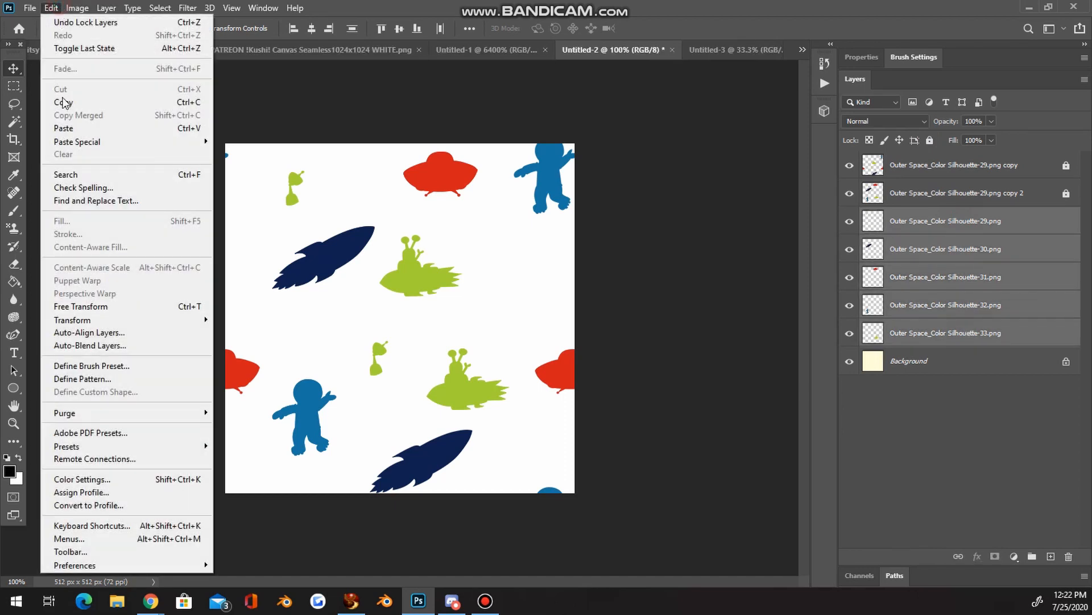
click(96, 306)
drag(607, 172, 588, 153)
key(Escape)
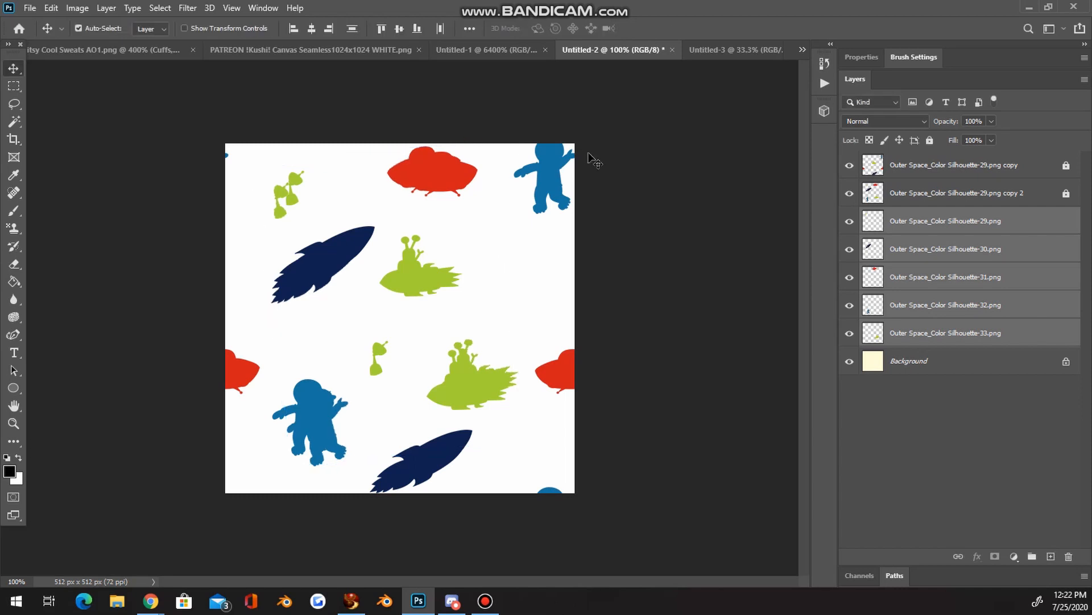
Move the five rotated silhouettes separately into the remaining gaps, with the saucer near the centre and the rocket at the canvas's right edge
mouse_move(305, 259)
mouse_down()
mouse_move(402, 283)
mouse_move(296, 270)
mouse_up()
click(425, 307)
drag(397, 171, 504, 292)
click(486, 237)
click(268, 220)
drag(270, 223, 535, 439)
drag(309, 412, 359, 317)
drag(450, 388, 235, 251)
drag(425, 458, 413, 433)
drag(409, 335, 529, 317)
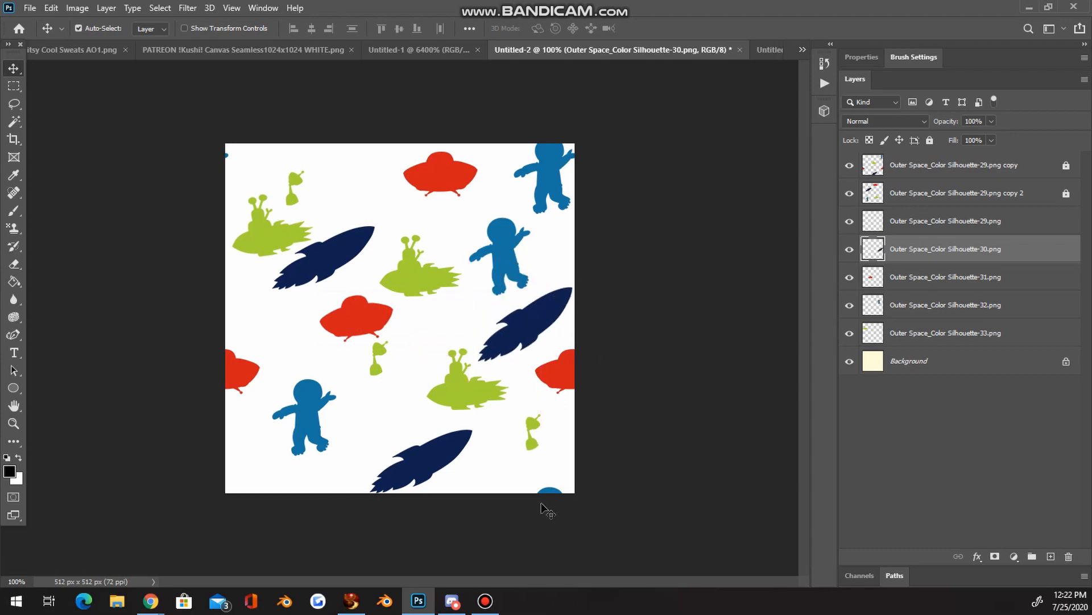
Define the finished Untitled-2 canvas as a pattern named Pattern 8
click(52, 8)
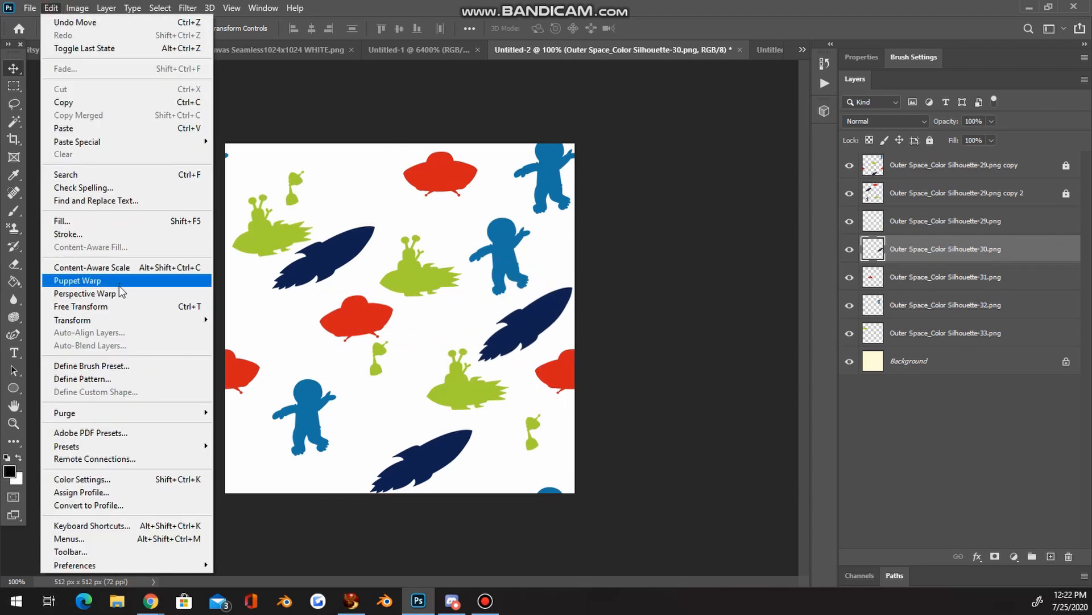
click(121, 380)
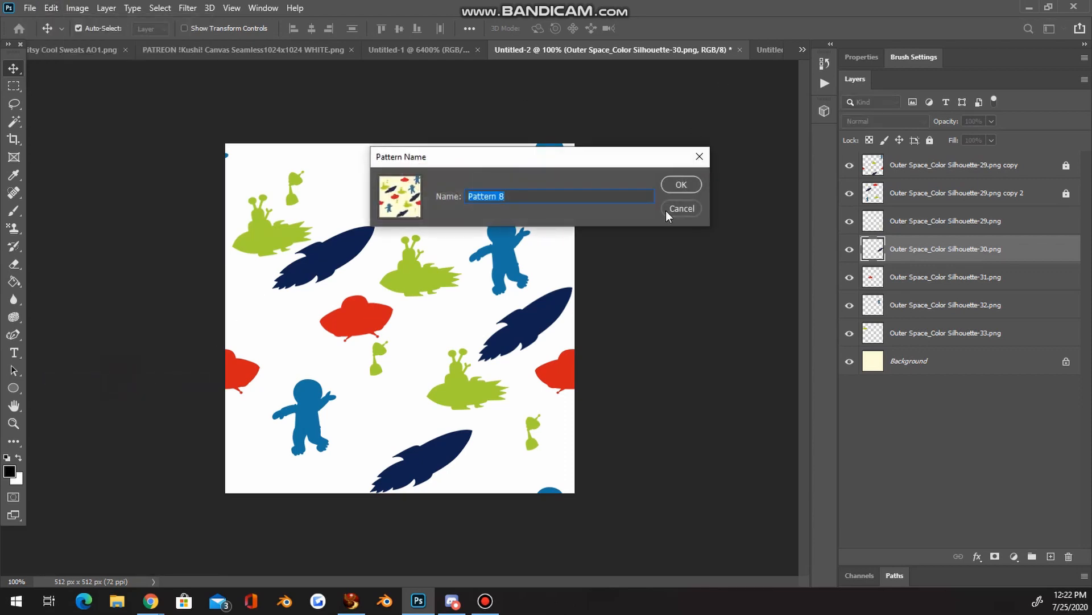
click(681, 184)
In the Cool Sweats AO1.png document, change Layer 4's Pattern Overlay to the new outer-space pattern
click(91, 49)
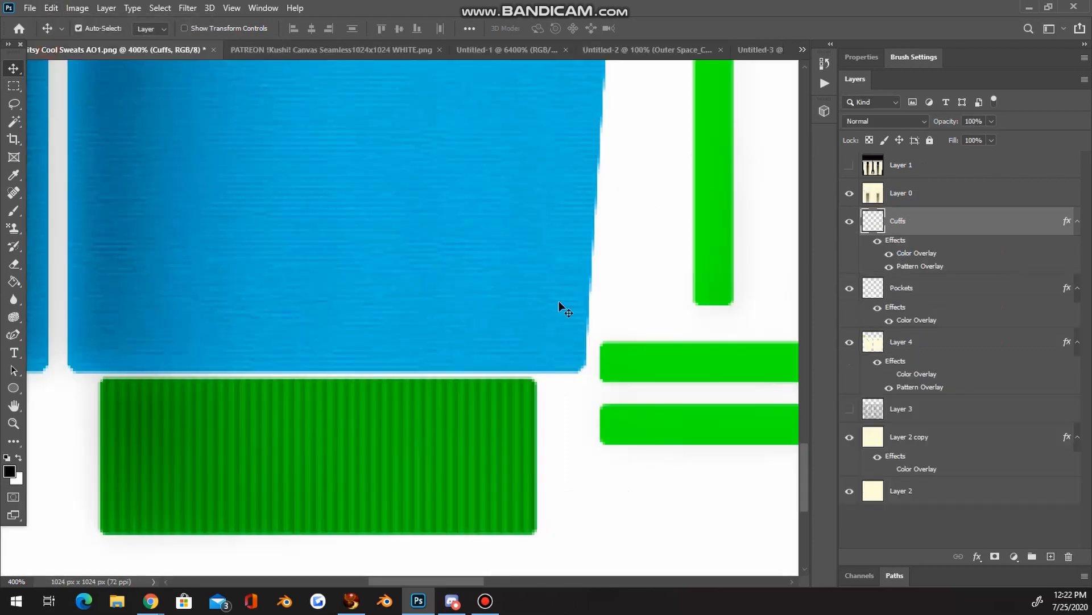
scroll(569, 307, up, 3)
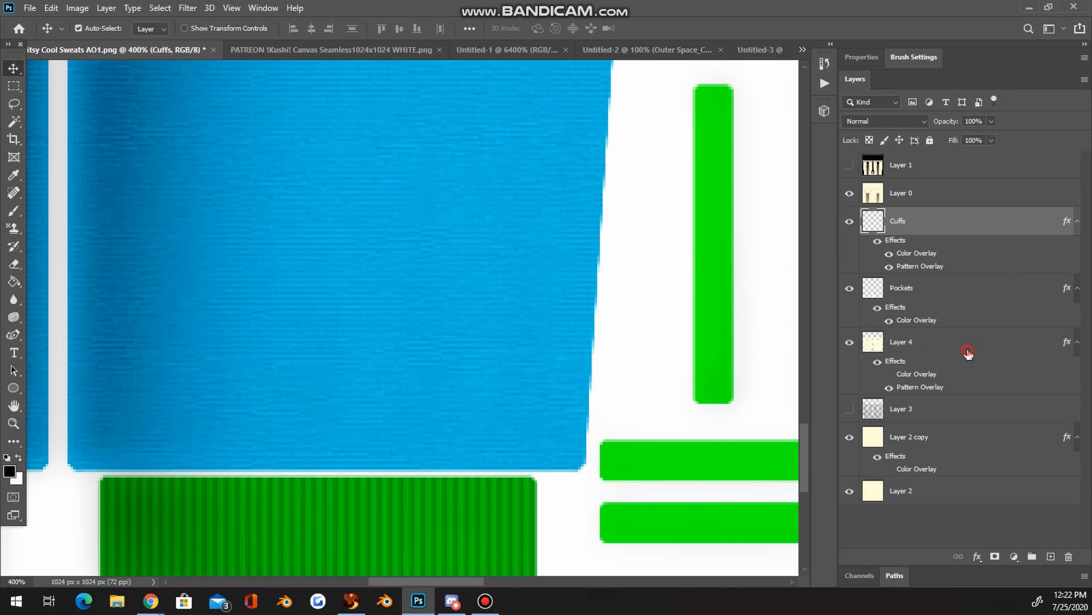
right_click(968, 353)
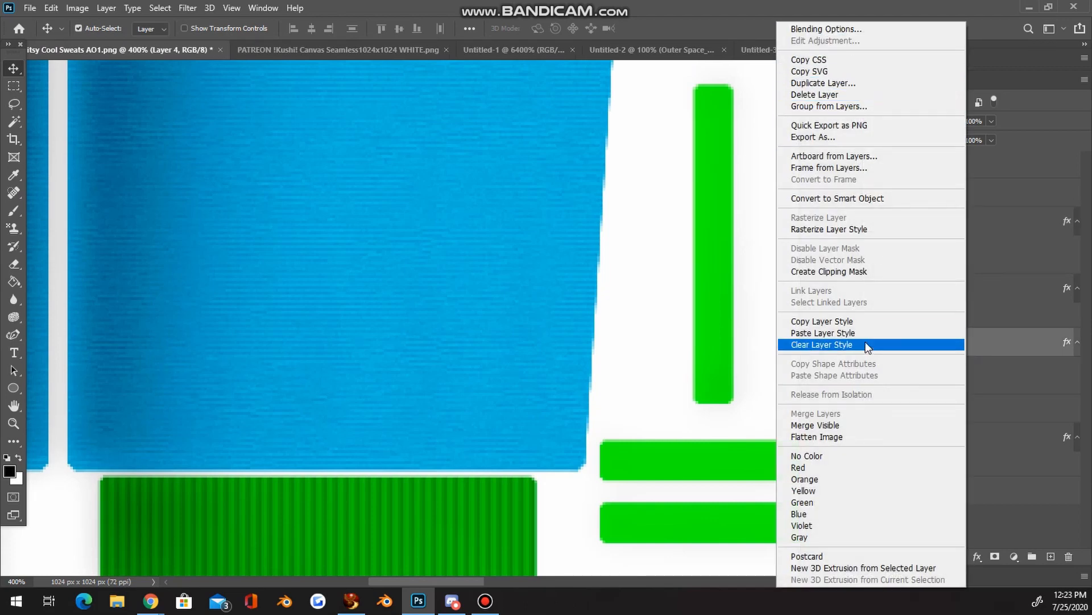
click(868, 30)
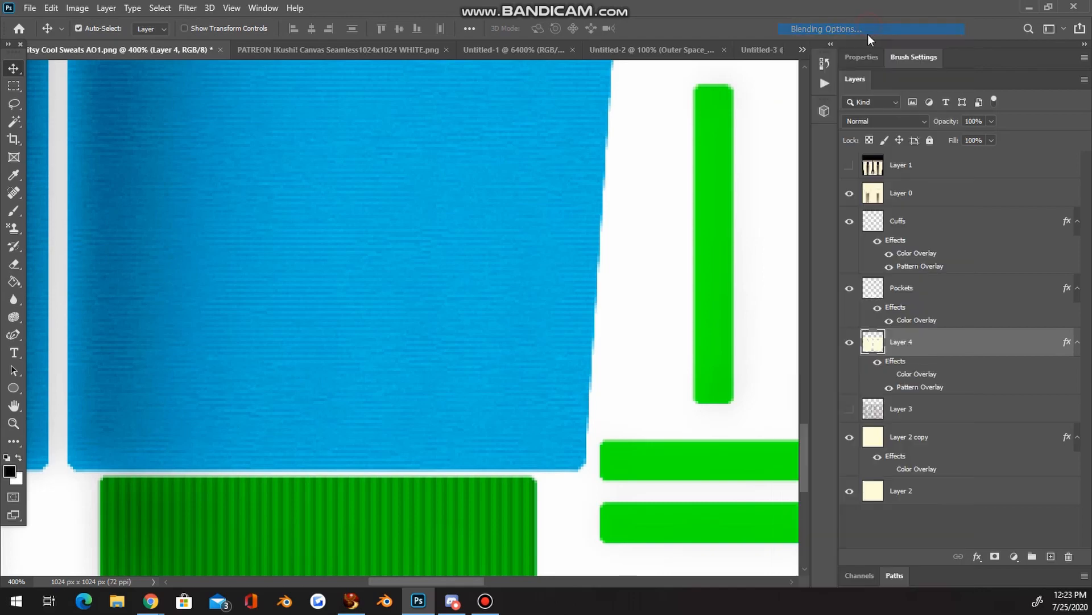
click(482, 321)
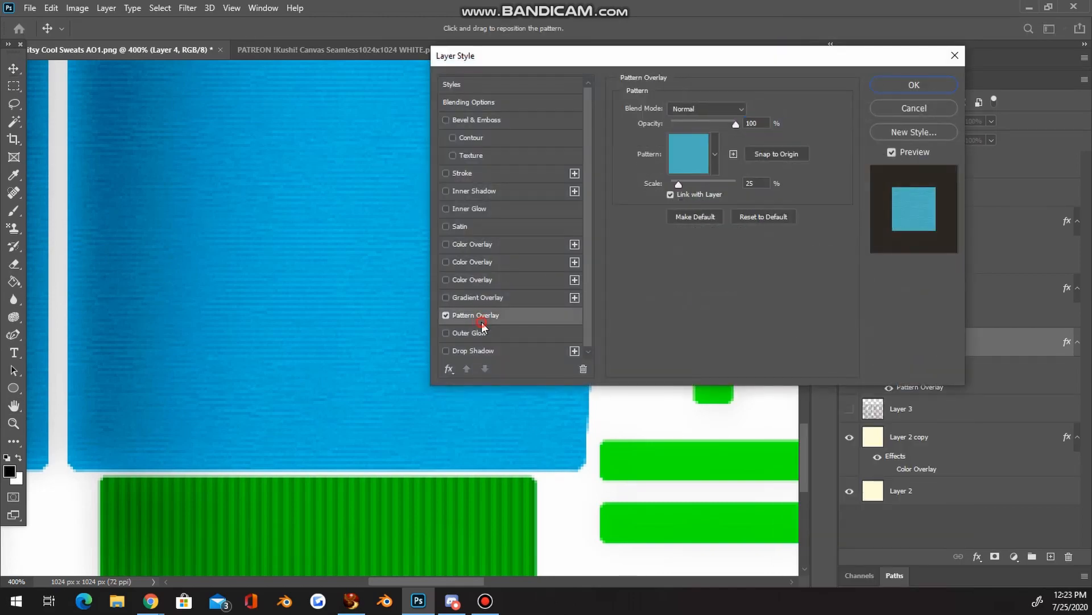
click(715, 155)
click(689, 262)
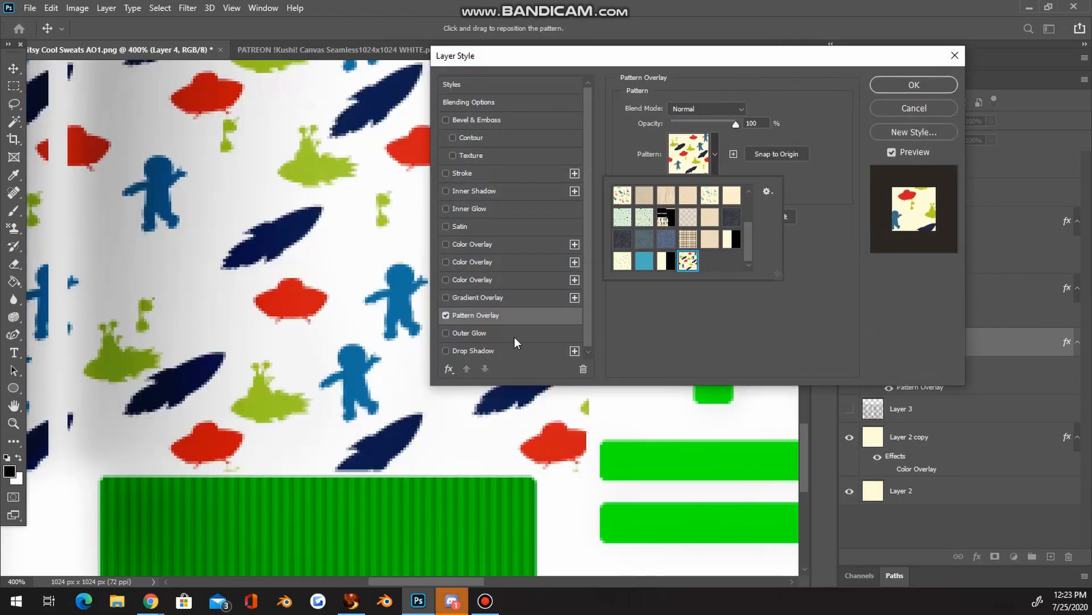
click(904, 83)
click(903, 83)
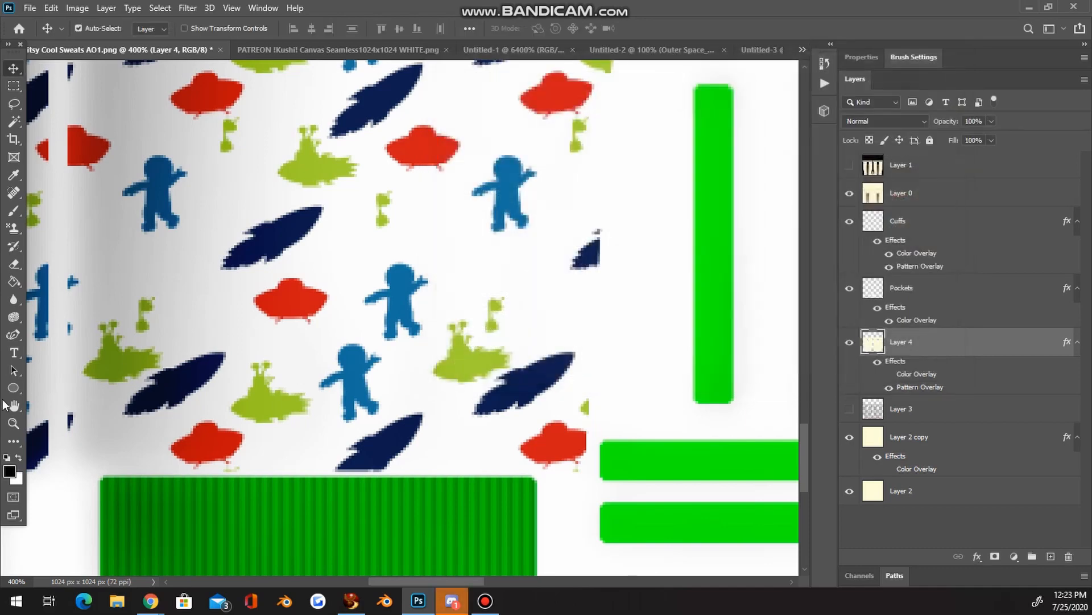
View the whole sweatpants template and enlarge it to check how the outer-space pattern tiles across the legs
click(13, 422)
click(399, 27)
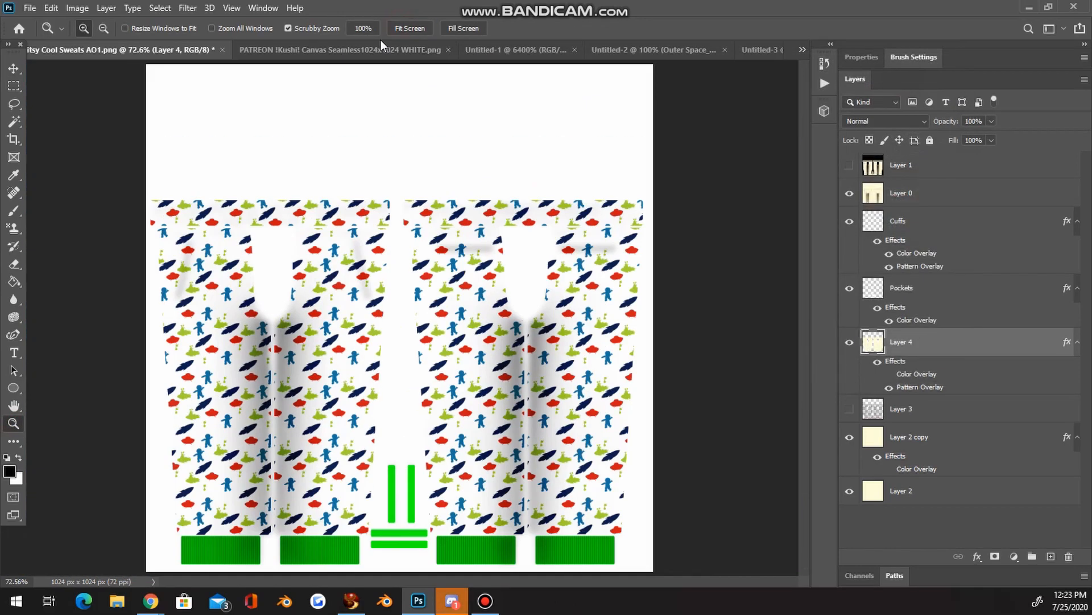
click(230, 453)
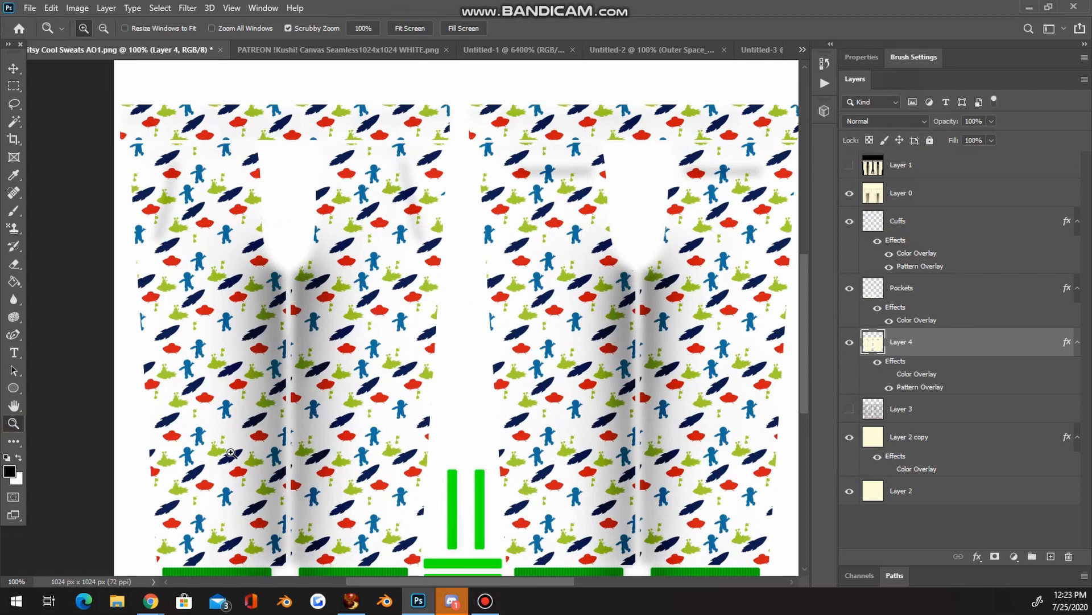